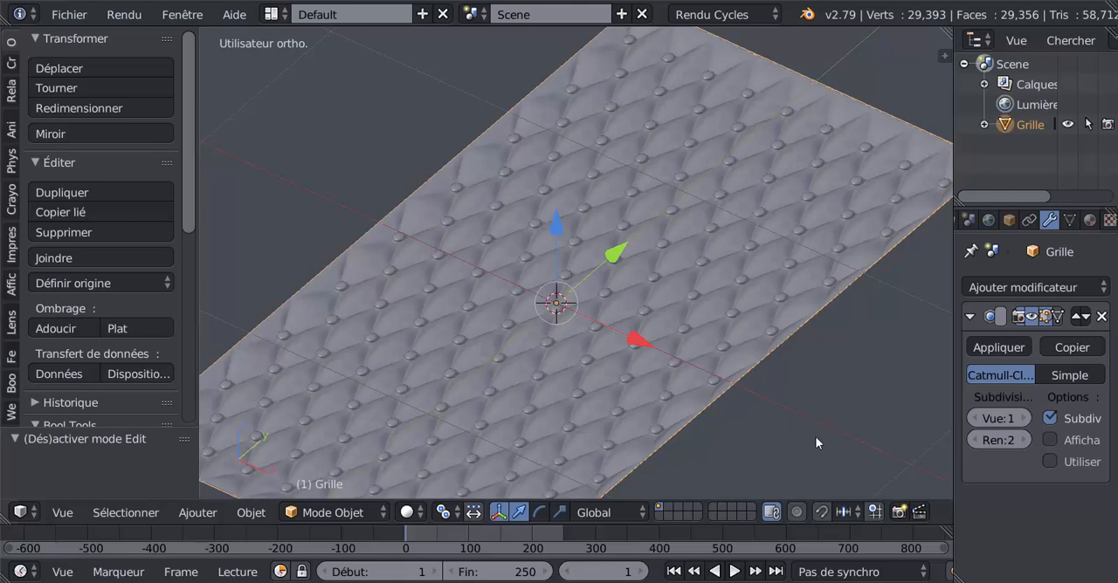
Step: Check the "Sofa Leather" reference tutorial page in the browser and return to Blender
mouse_move(737, 582)
left_click(737, 533)
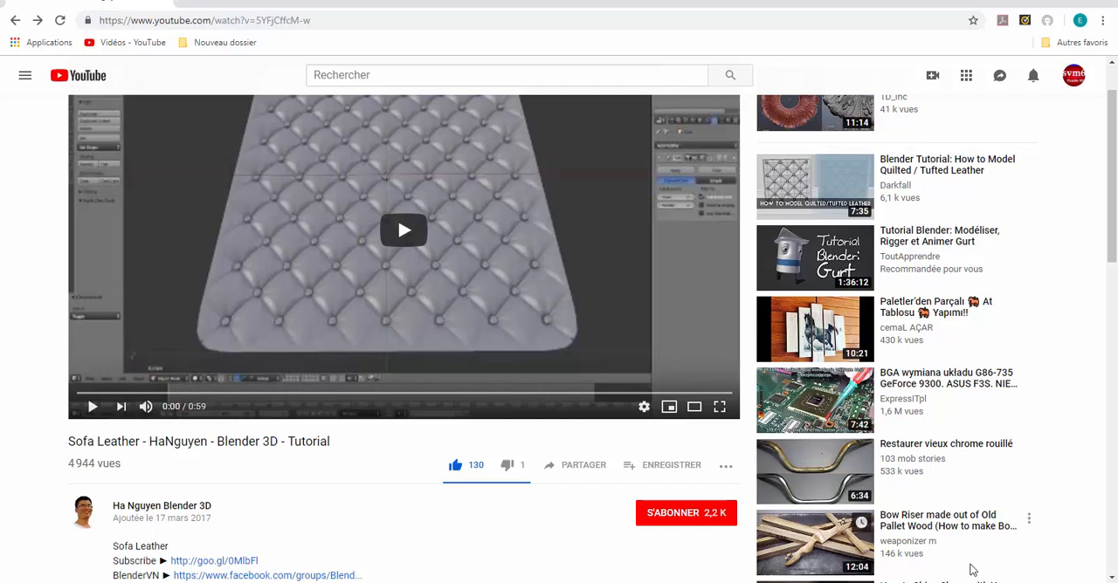
mouse_move(945, 582)
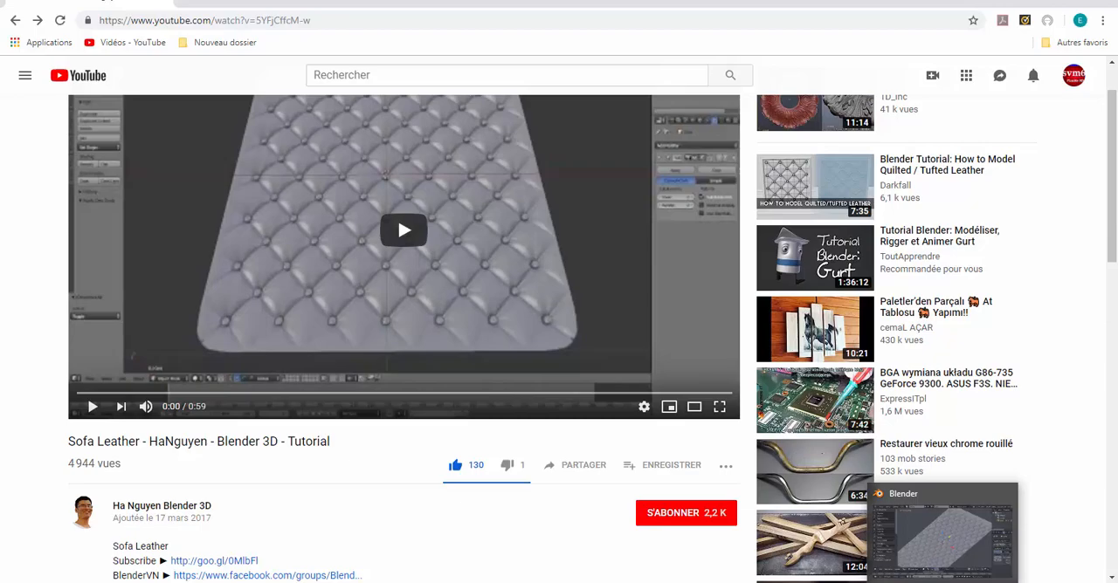
left_click(943, 535)
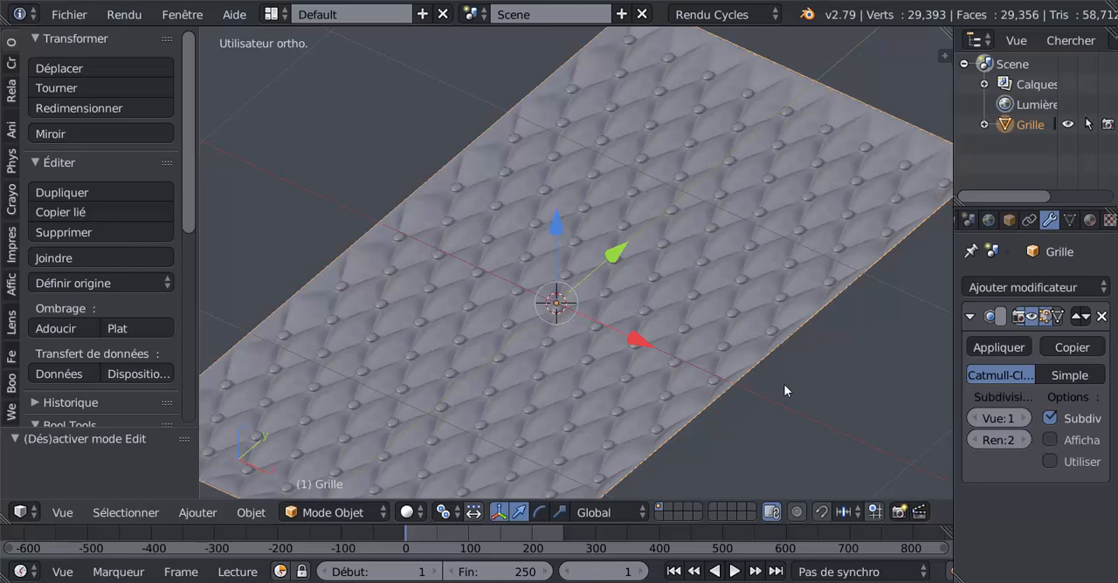
Step: Examine the finished quilted surface, its folds and its buttons from several angles and distances
middle_click_drag(761, 400, 755, 366)
scroll(754, 367, "up", 8)
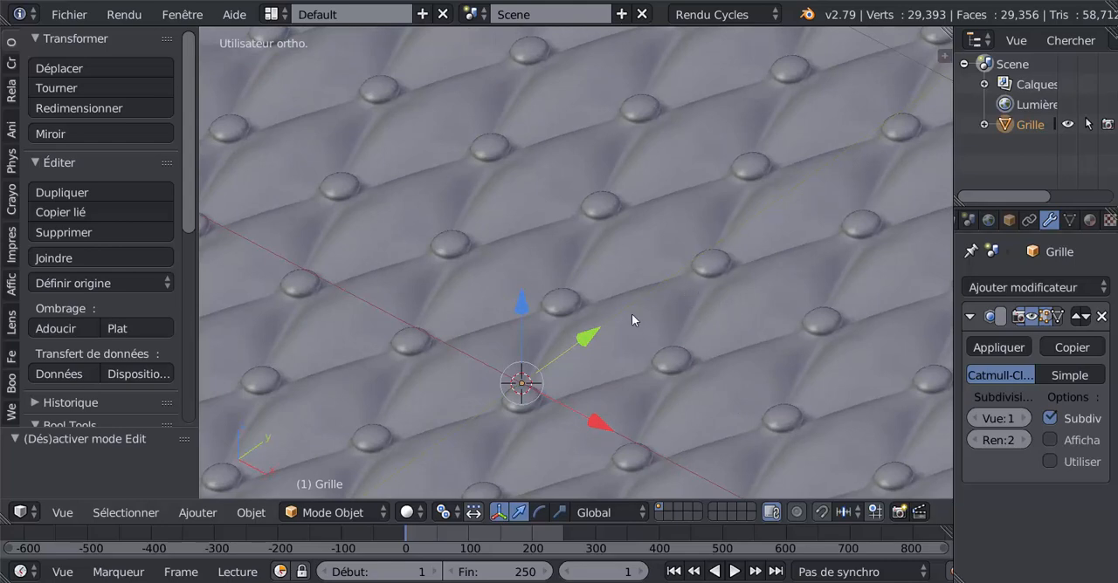
scroll(631, 313, "down", 5)
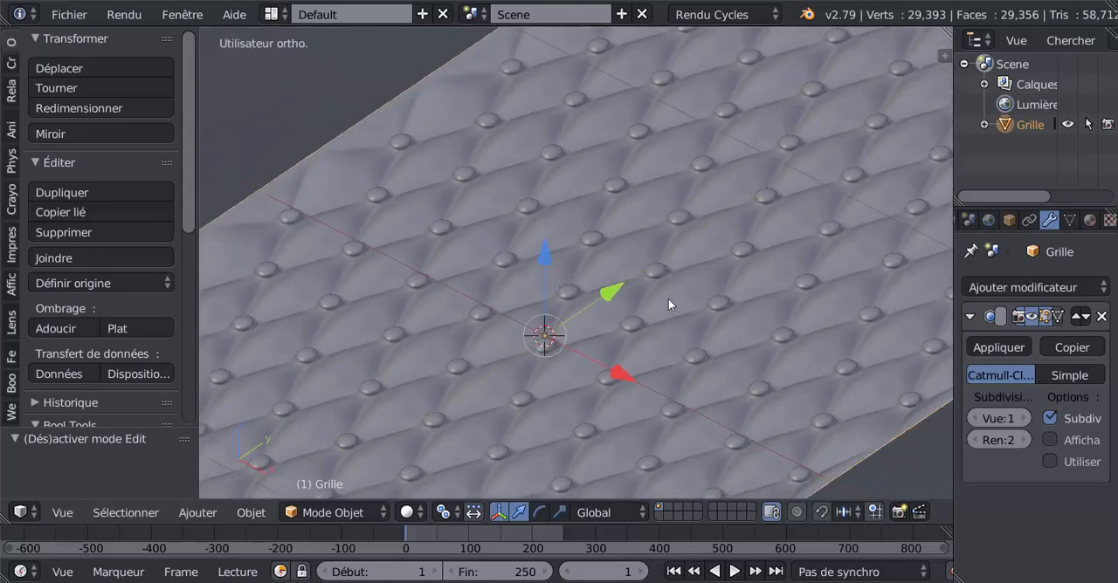
scroll(668, 304, "down", 2)
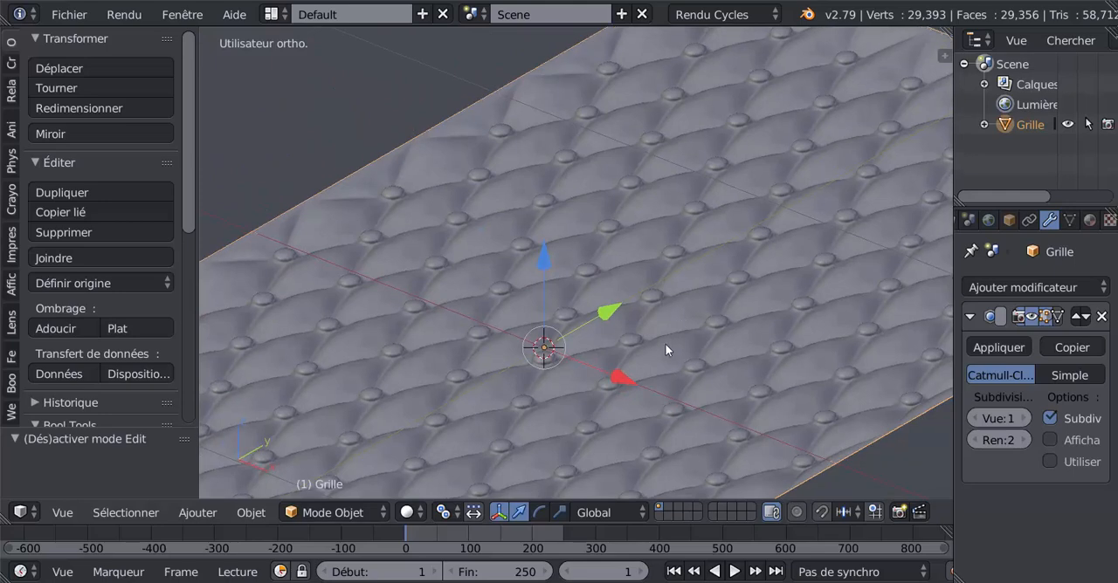
middle_click_drag(685, 305, 683, 391)
scroll(684, 371, "up", 2)
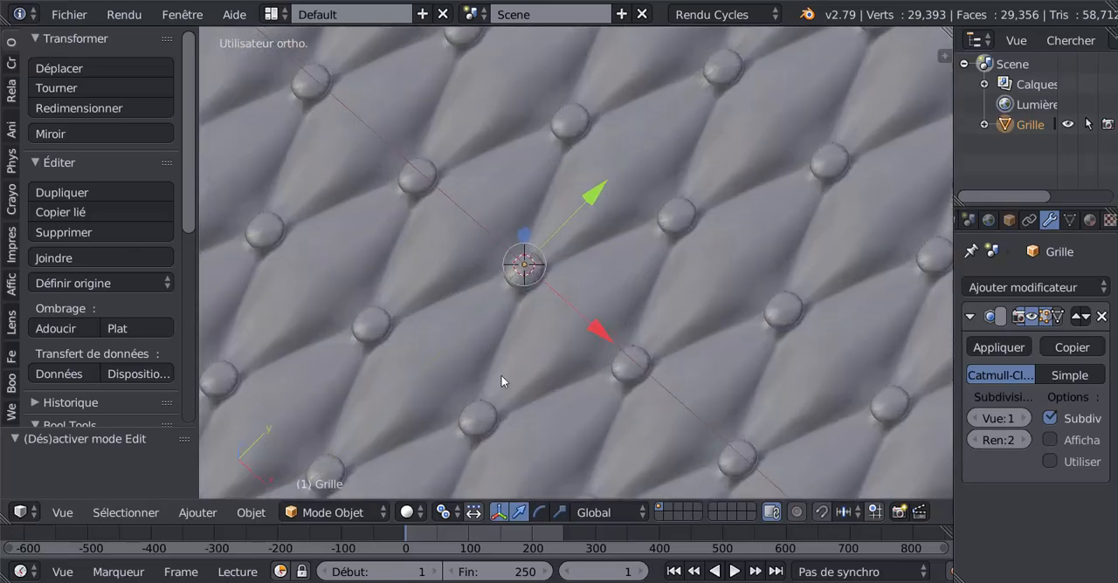
scroll(500, 375, "down", 5)
middle_click_drag(512, 407, 516, 364)
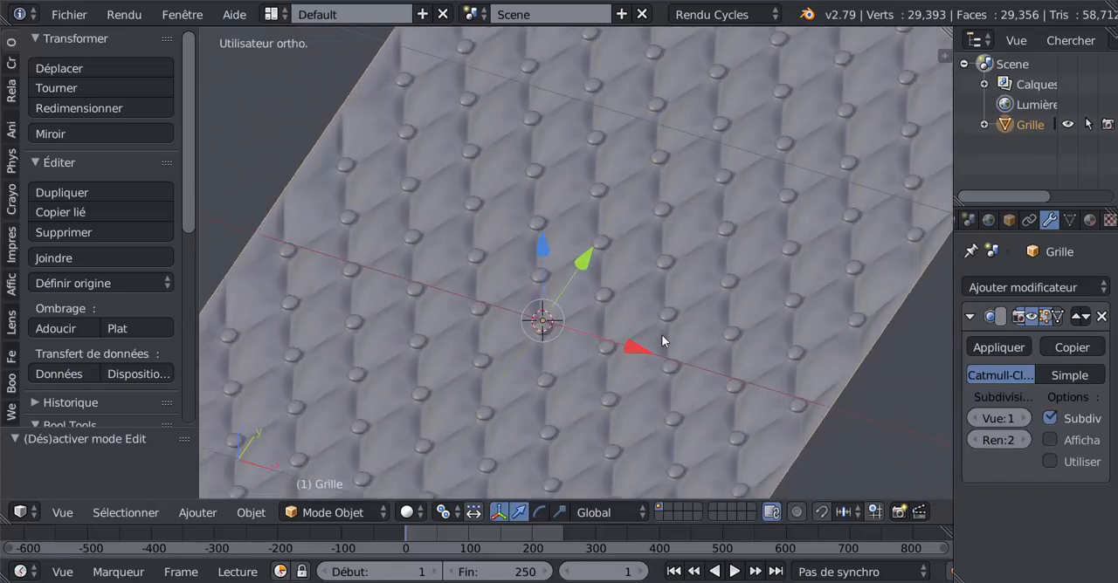
middle_click_drag(661, 334, 649, 305)
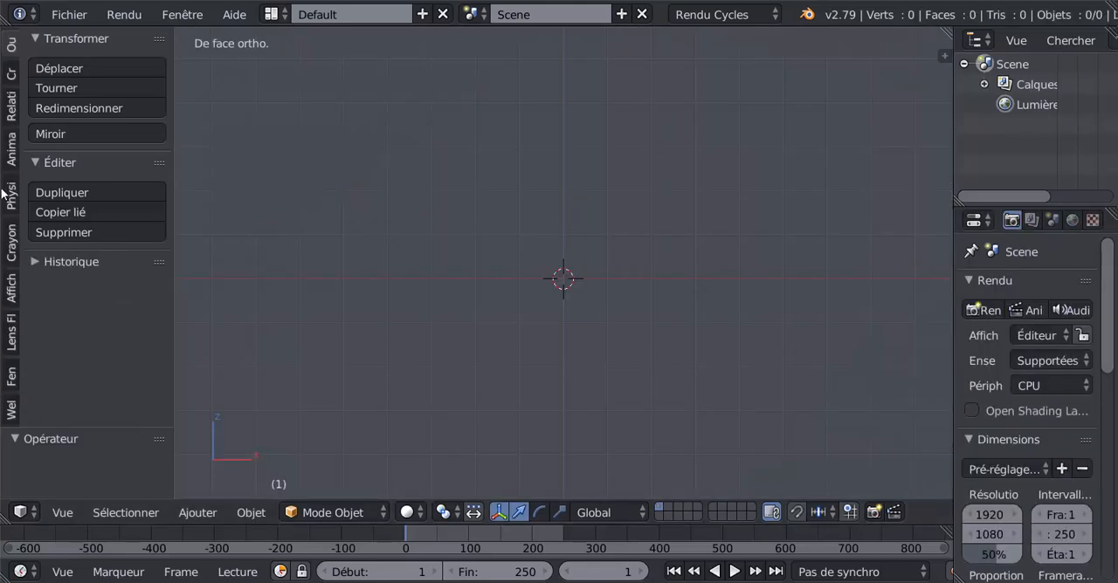
Step: Add a grid mesh and, in top view, stretch it along Y by a factor of about 2.05
left_click(11, 79)
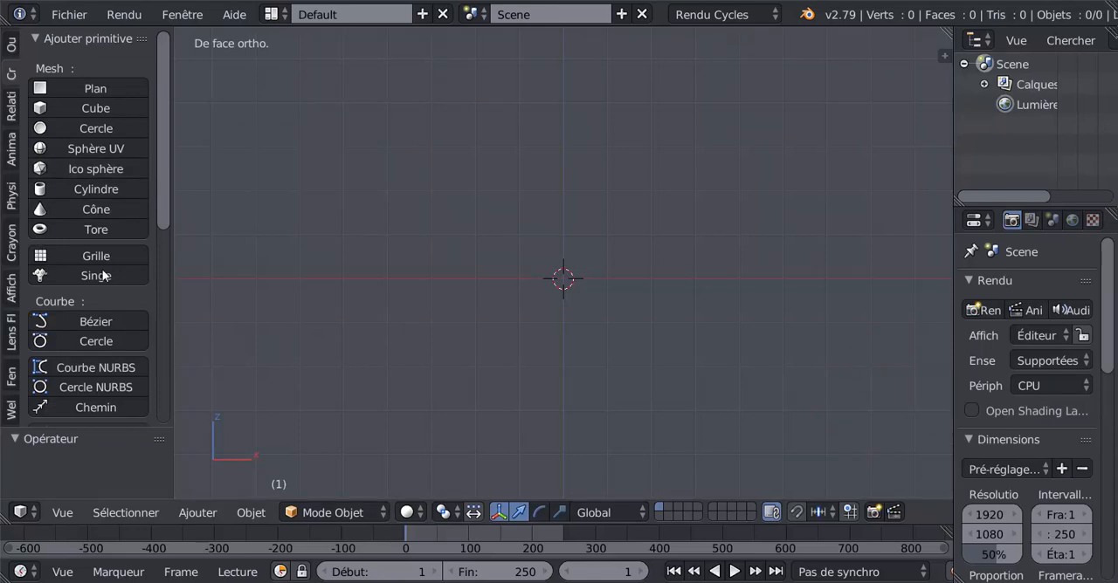
left_click(67, 257)
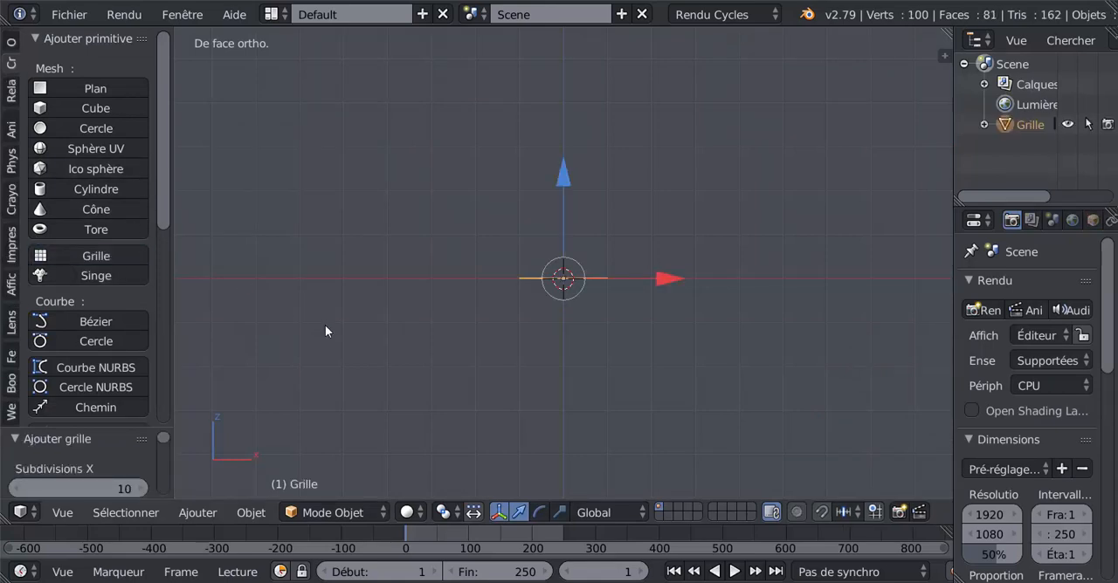
key("KP_7")
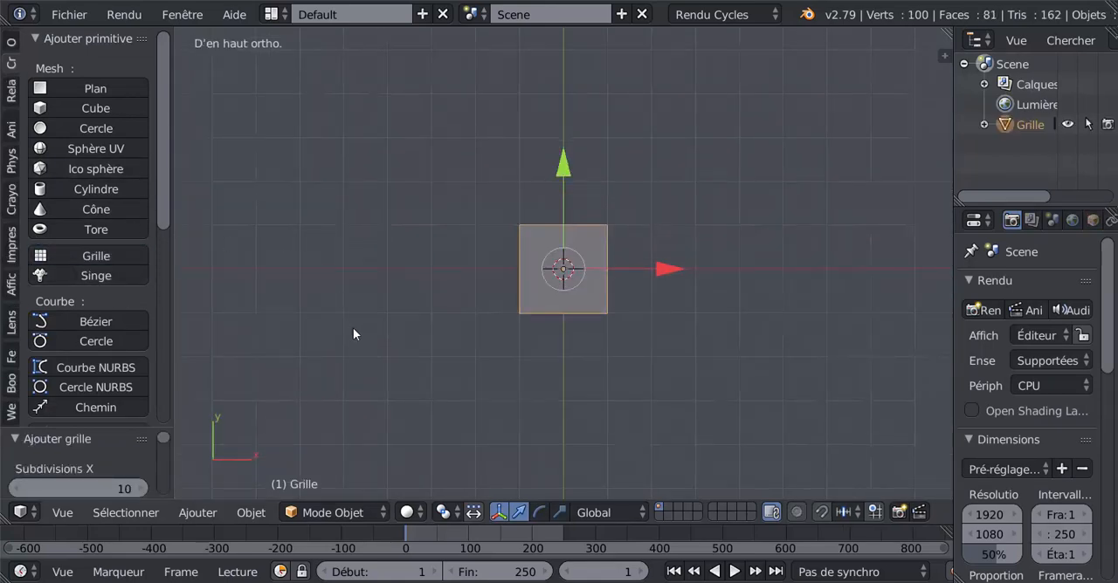
left_click(559, 512)
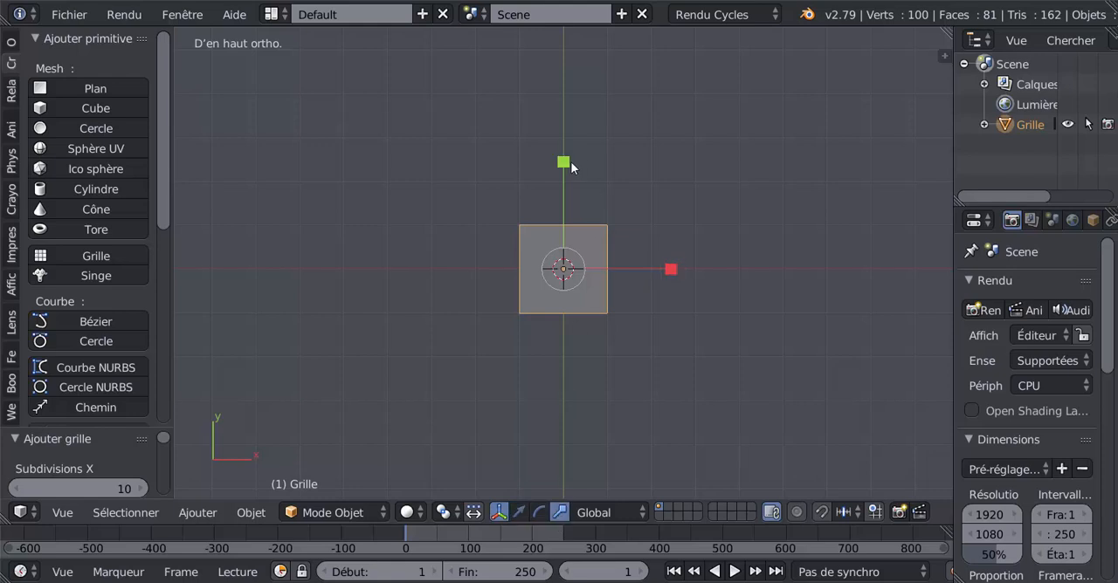
left_click_drag(571, 162, 568, 52)
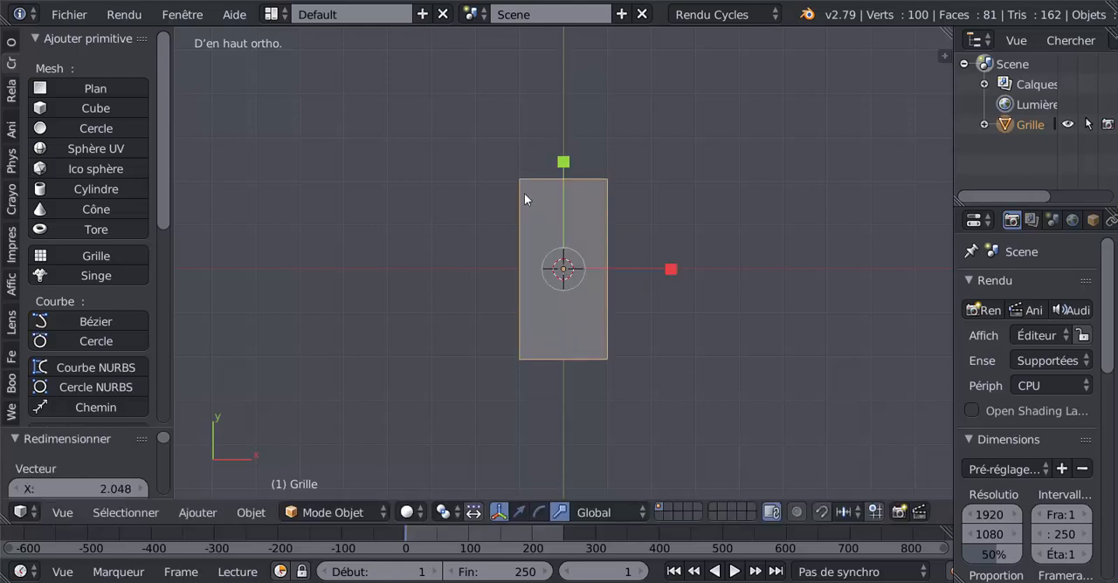
Step: In Edit Mode, poke all the grid's faces and convert the triangles to quads to form a diamond pattern
scroll(524, 194, "up", 3)
key("Tab")
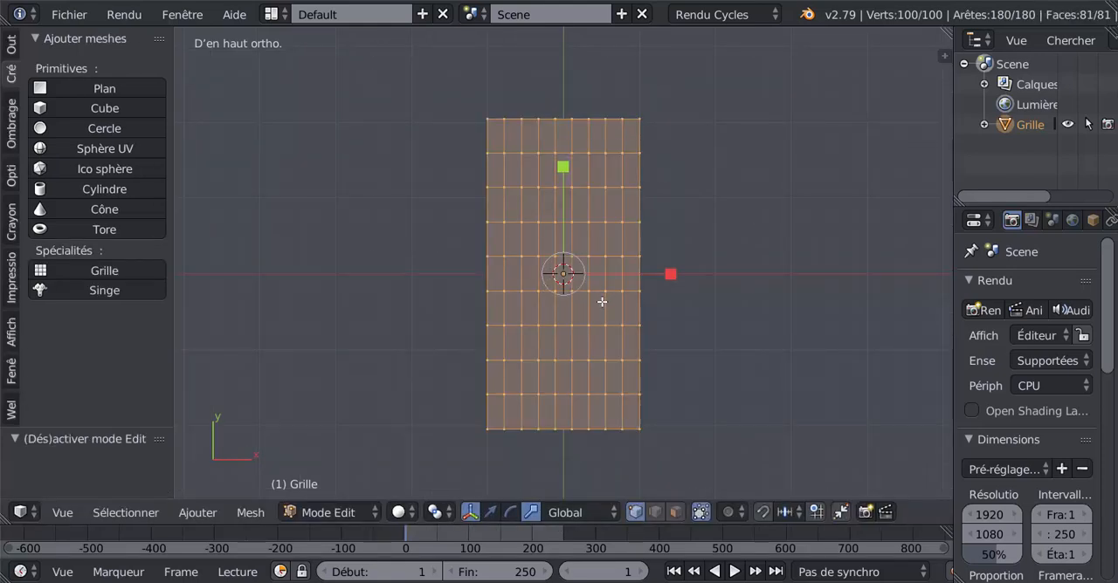
scroll(775, 408, "up", 1)
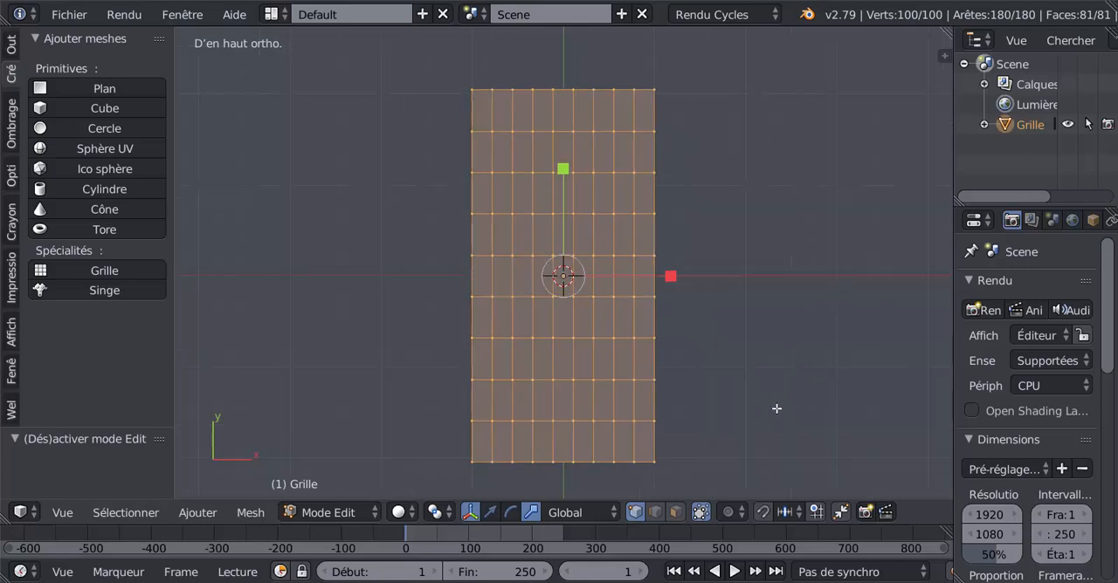
middle_click_drag(765, 395, 746, 357, "shift")
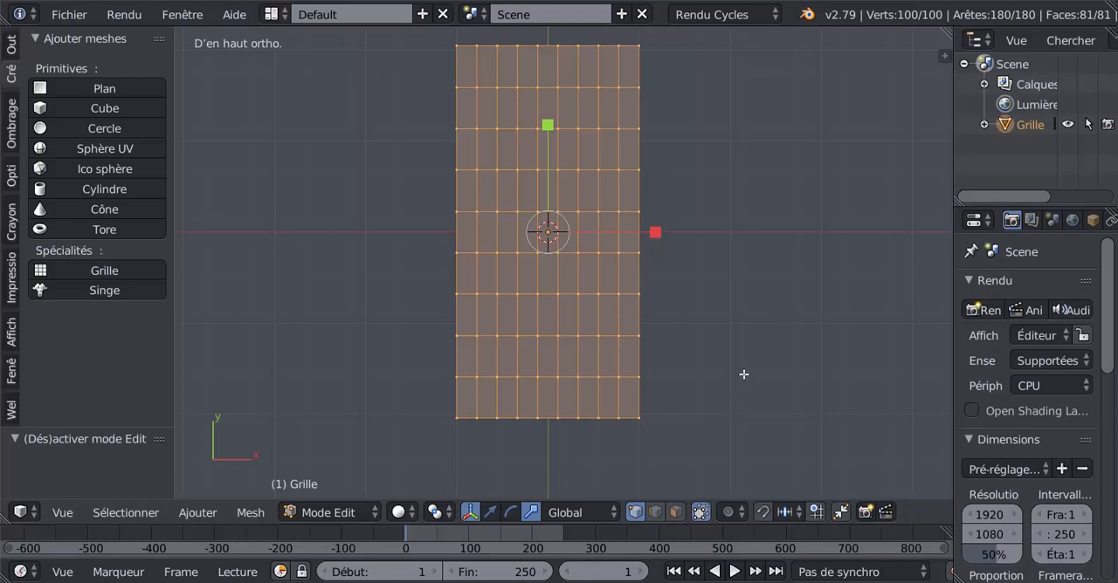
key("alt+p")
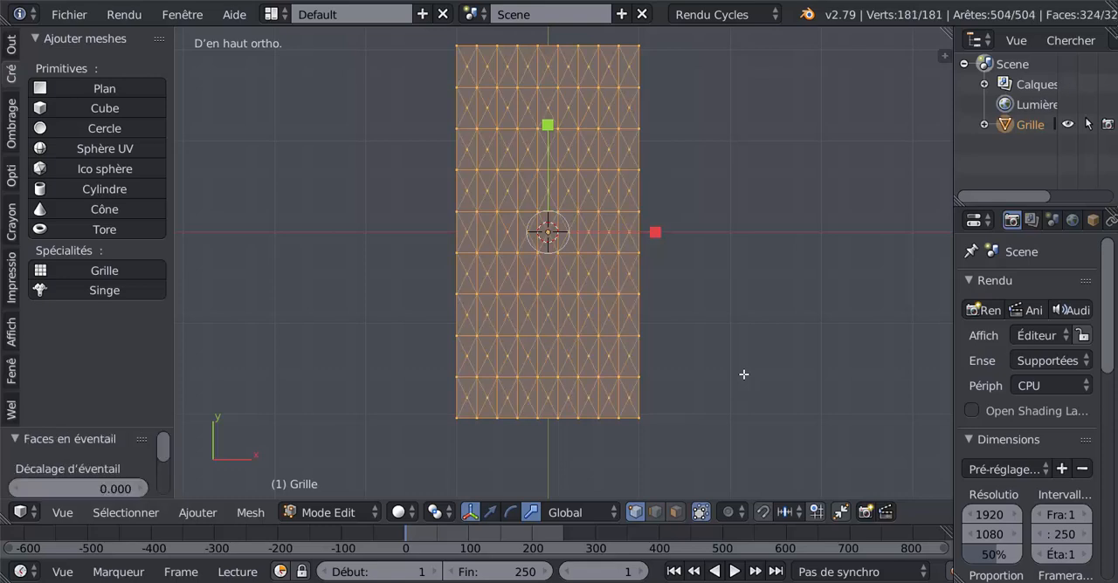
scroll(743, 374, "down", 1)
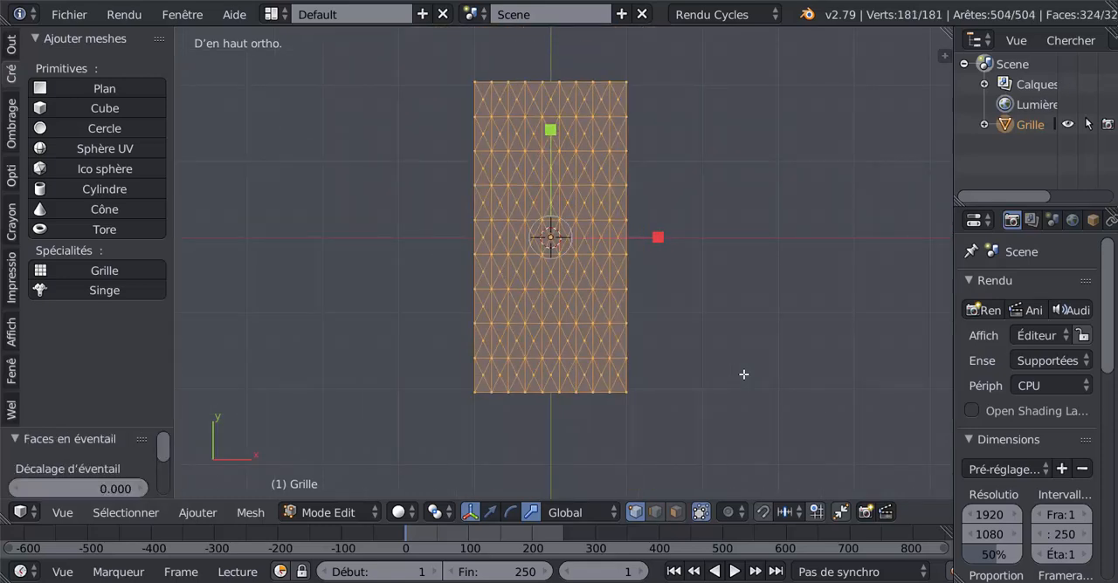
key("alt+j")
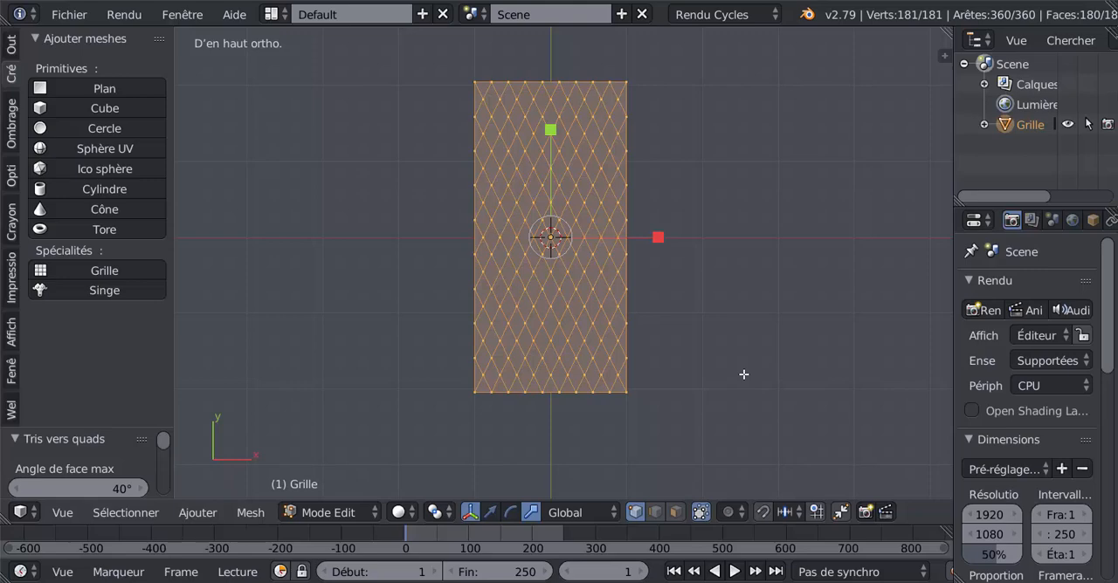
Step: Poke all faces of the diamond mesh twice in a row
key("alt+p")
key("alt+p")
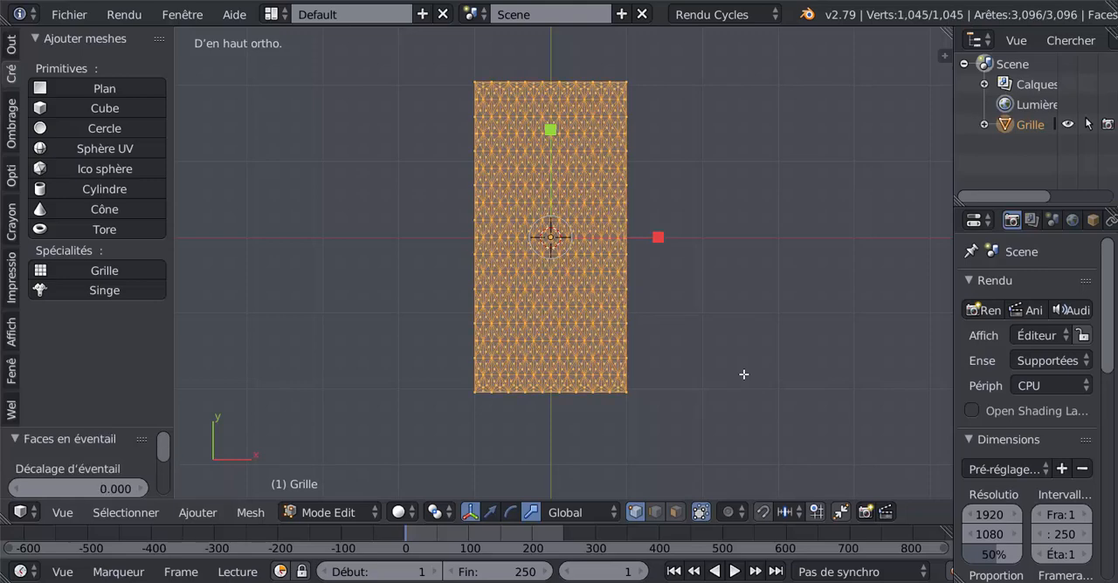
scroll(743, 374, "up", 3)
scroll(711, 374, "up", 3)
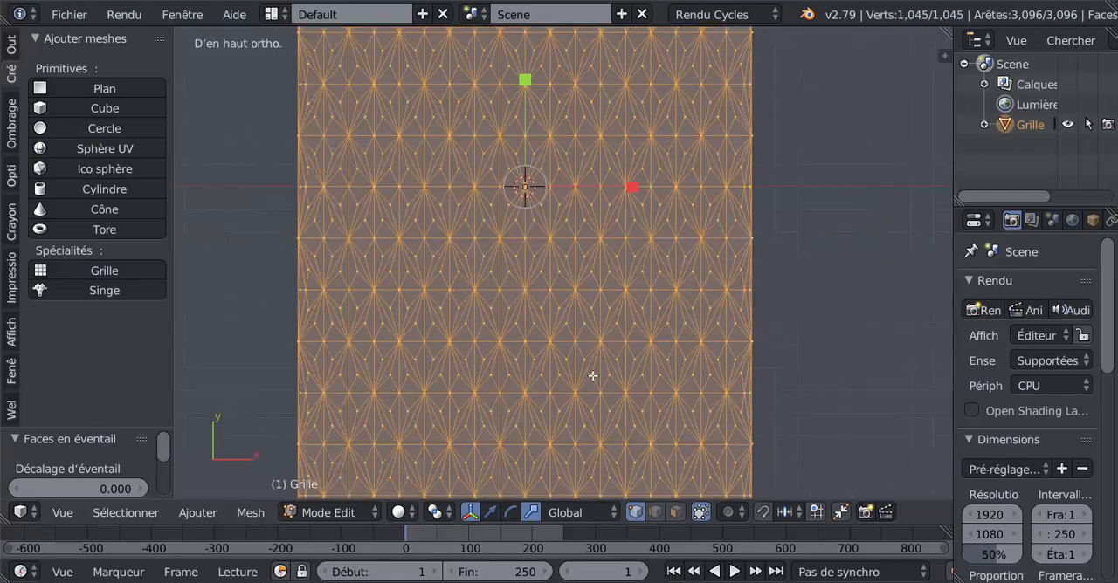
middle_click_drag(554, 387, 677, 231, "shift")
scroll(582, 295, "up", 2)
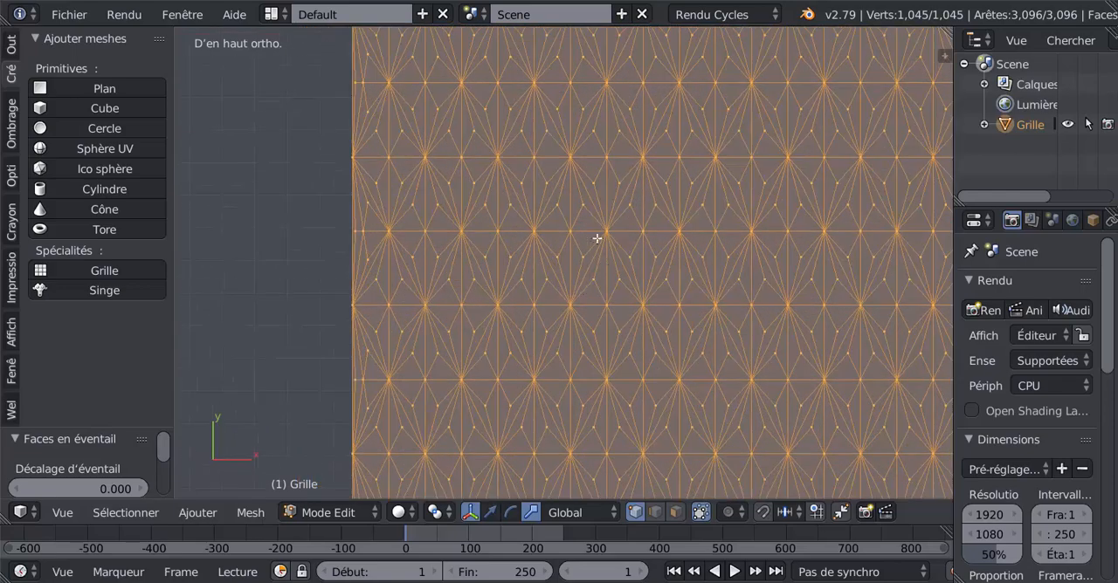
Step: Select one star-shaped diamond-corner vertex and extend the selection to all vertices with the same number of connected edges
scroll(583, 289, "down", 3)
right_click(589, 251)
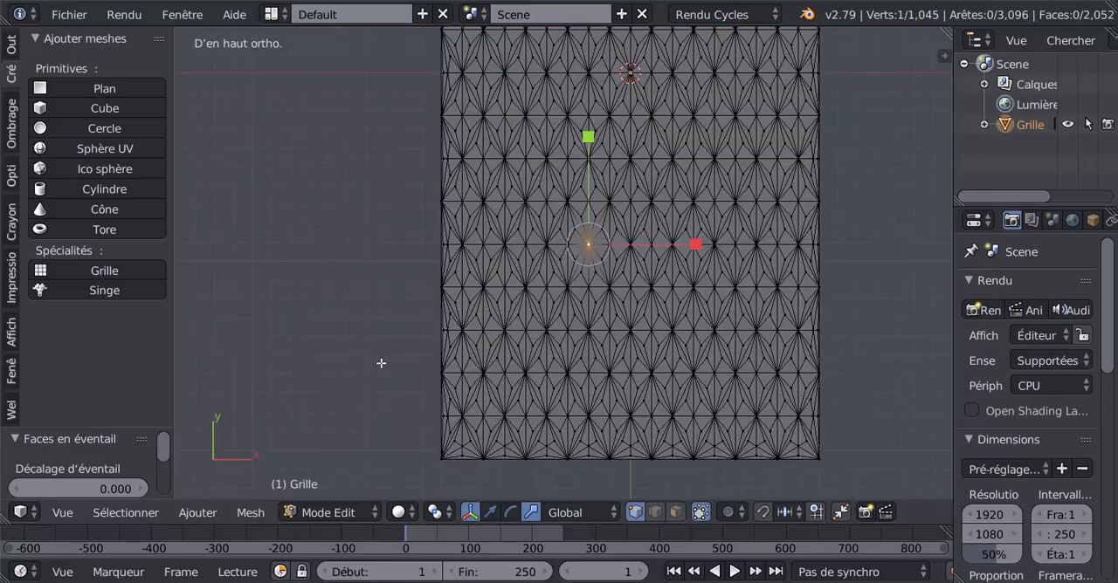
scroll(467, 432, "up", 2)
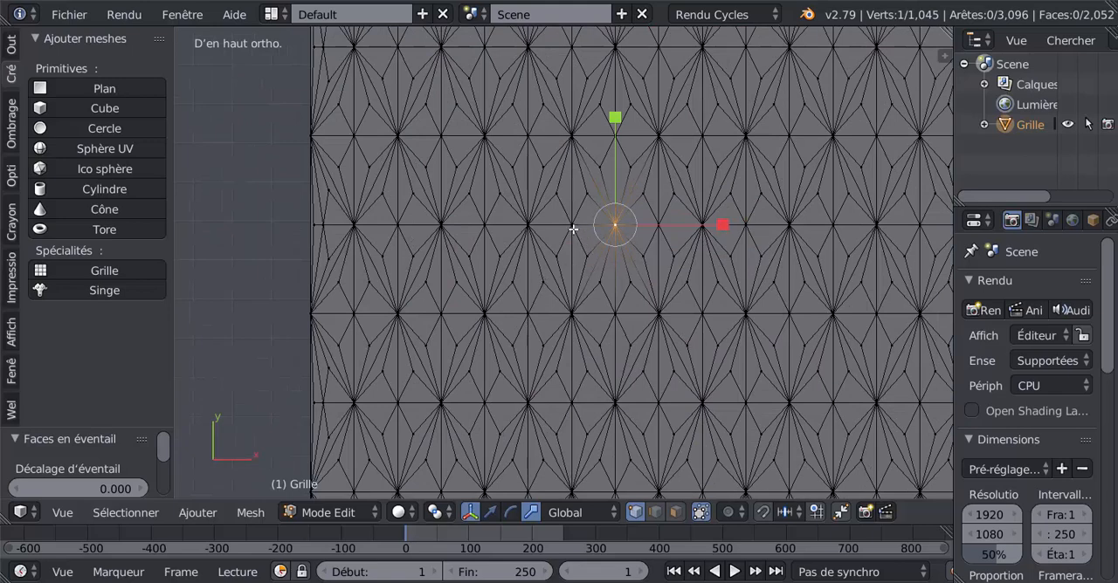
scroll(577, 229, "up", 3)
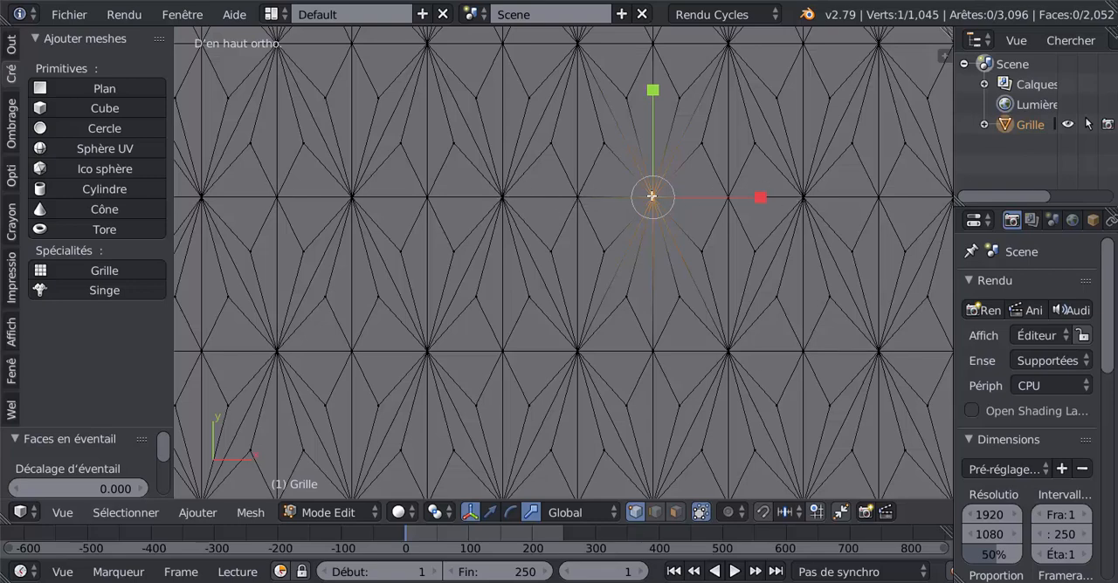
scroll(743, 241, "down", 2)
right_click(679, 216)
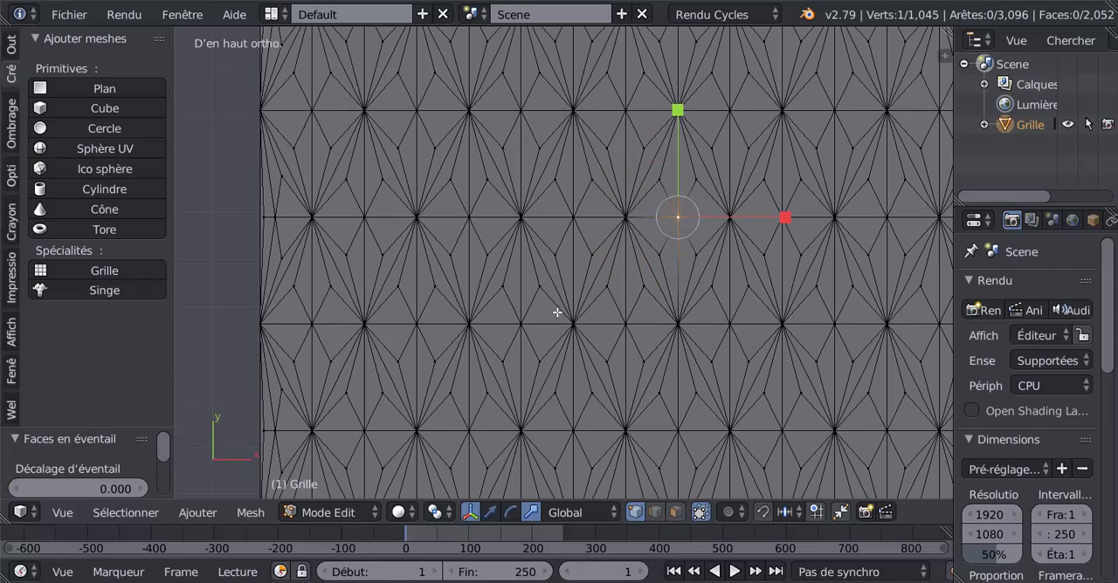
right_click(625, 217)
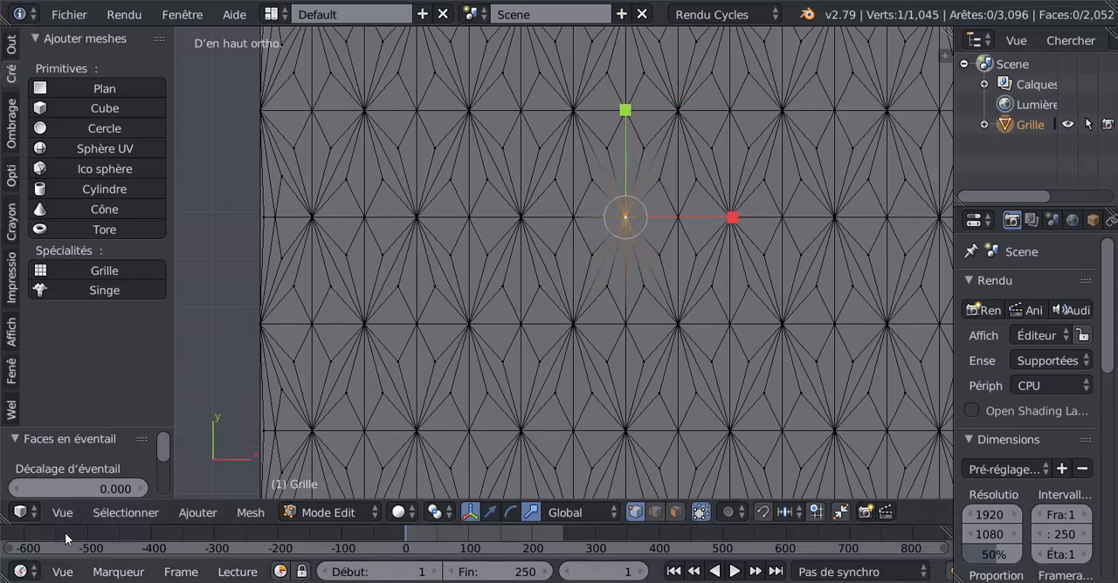
left_click(105, 514)
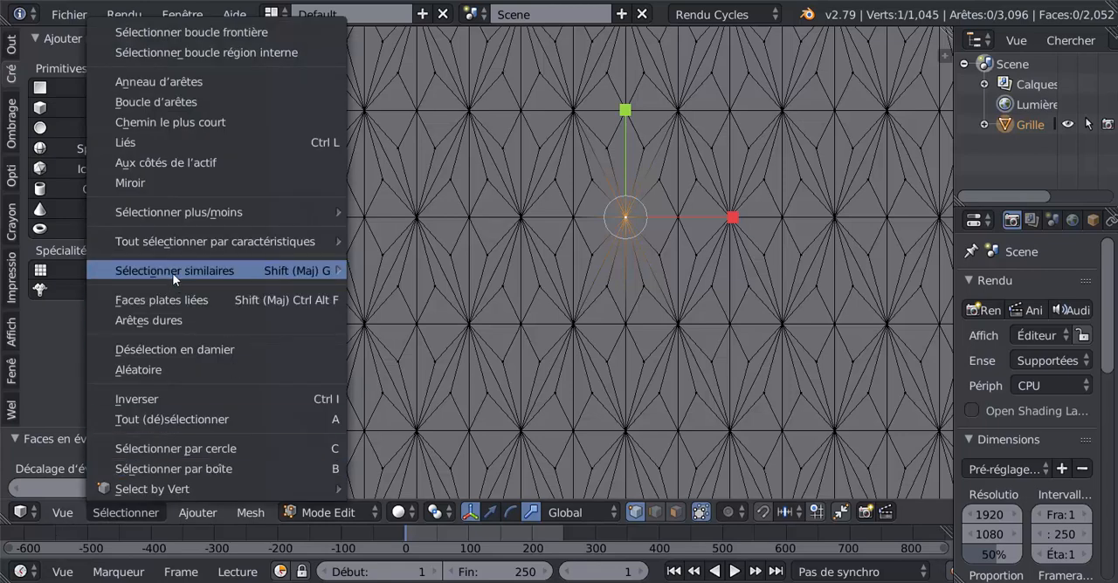
mouse_move(275, 268)
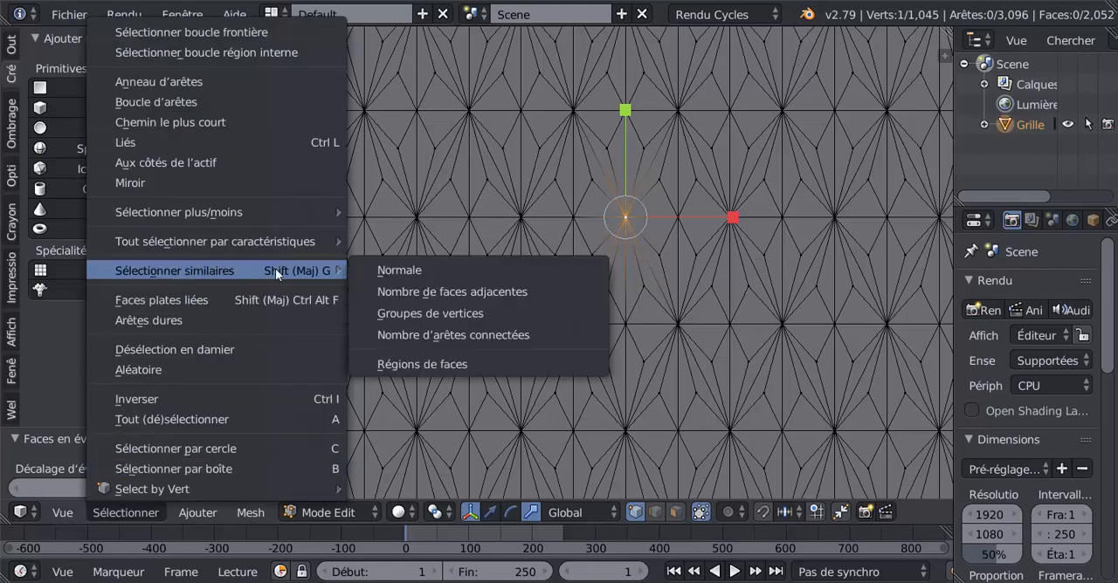
left_click(438, 336)
scroll(438, 336, "down", 4)
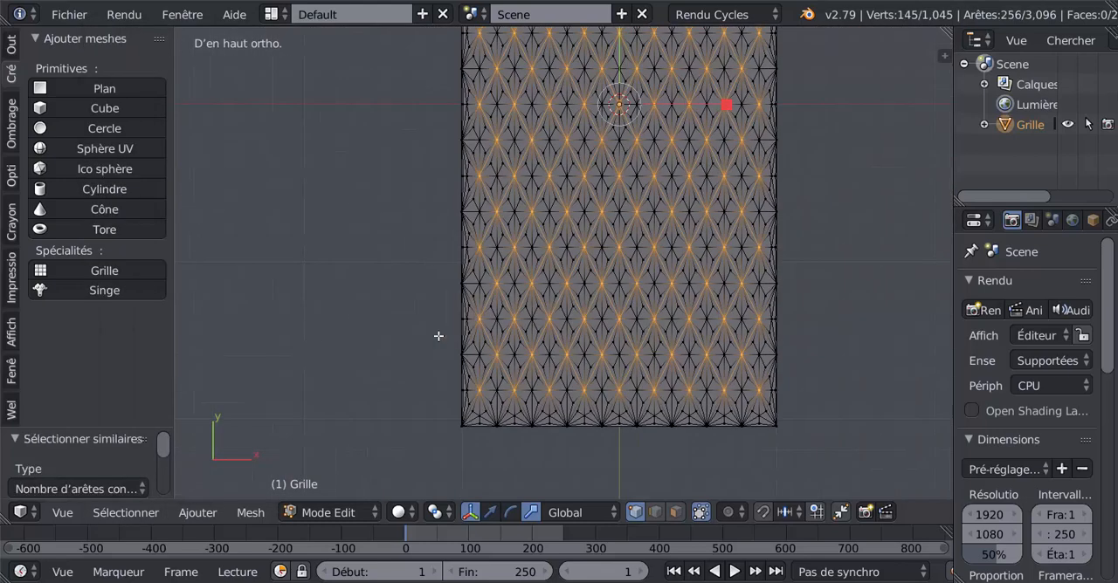
Step: Apply a vertex-only bevel to the selected diamond-corner vertices, turning each one into a small oval ring
scroll(823, 359, "up", 1)
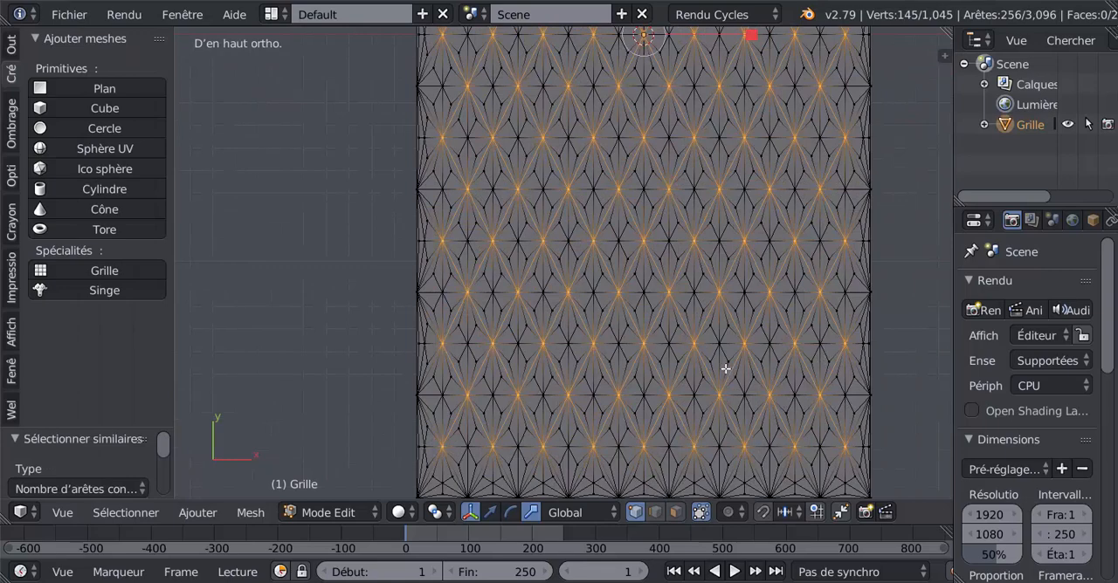
middle_click_drag(676, 347, 587, 296, "shift")
scroll(587, 296, "up", 3)
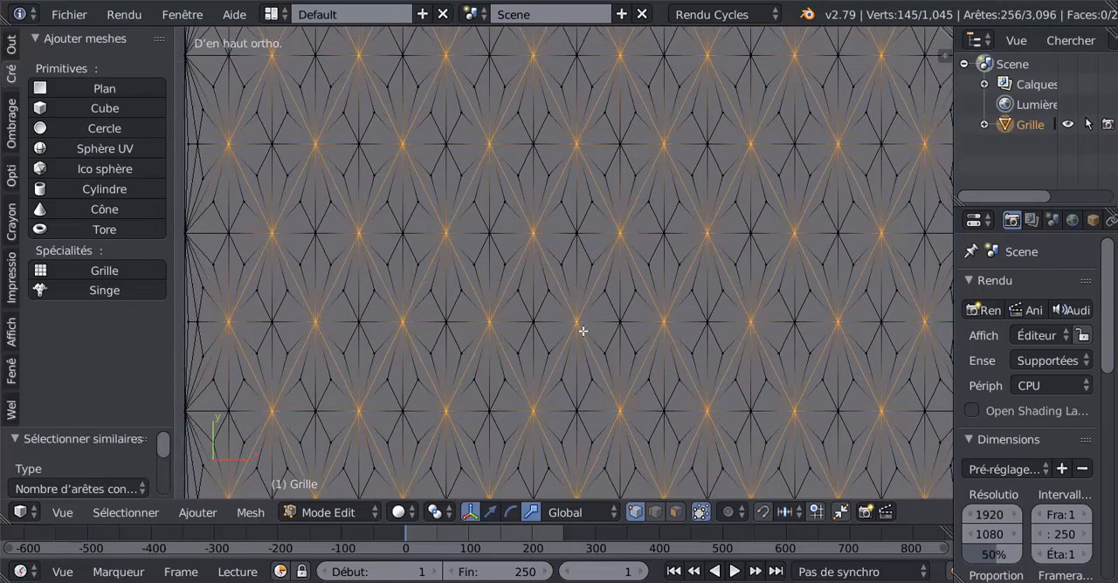
scroll(602, 340, "up", 3)
scroll(641, 324, "up", 1)
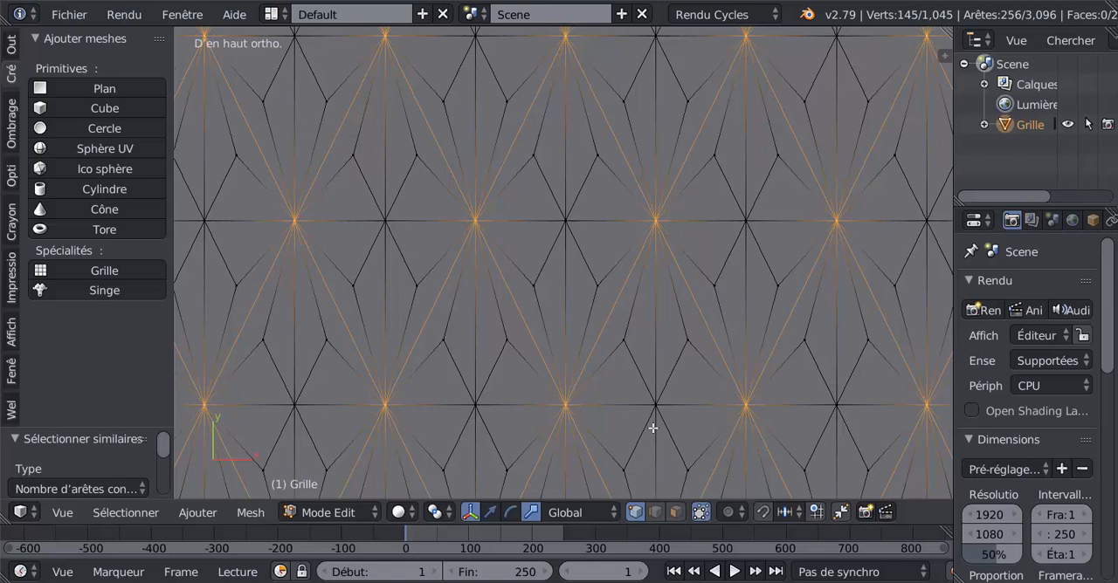
key("ctrl+shift+b")
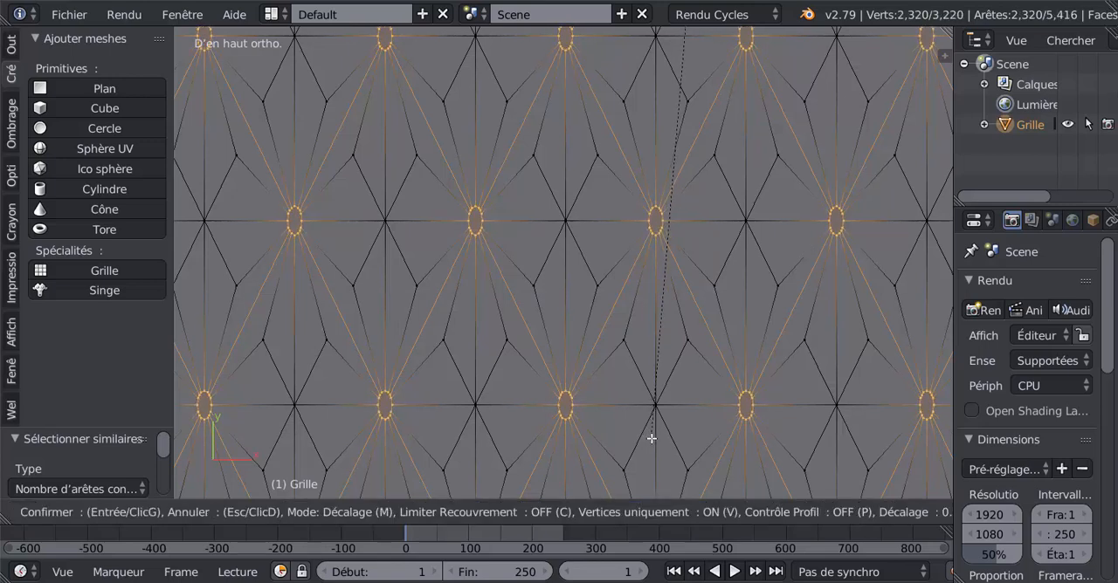
left_click(651, 438)
scroll(656, 425, "down", 4)
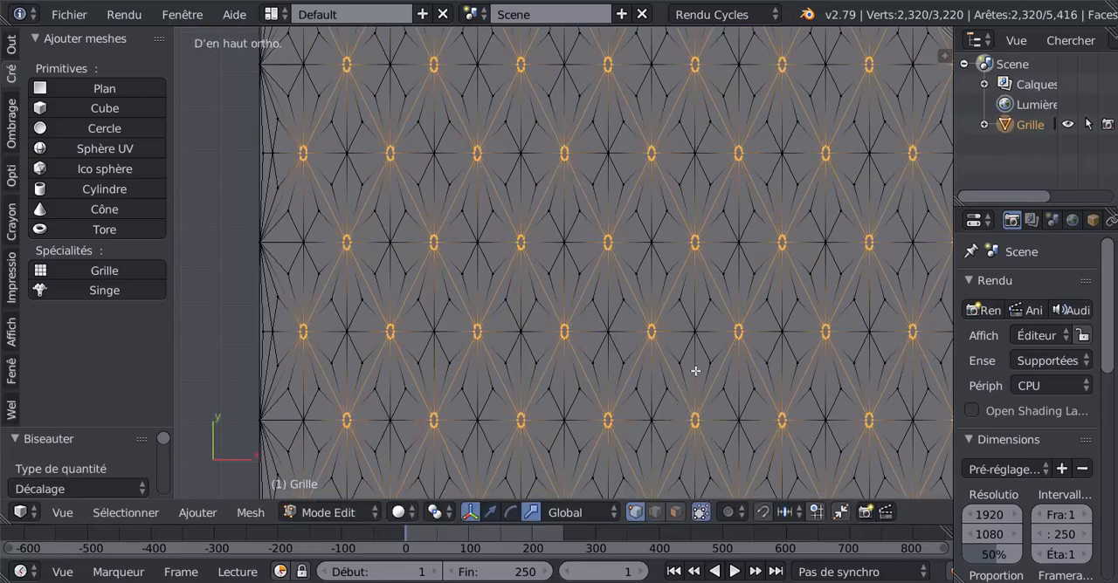
scroll(738, 356, "up", 3)
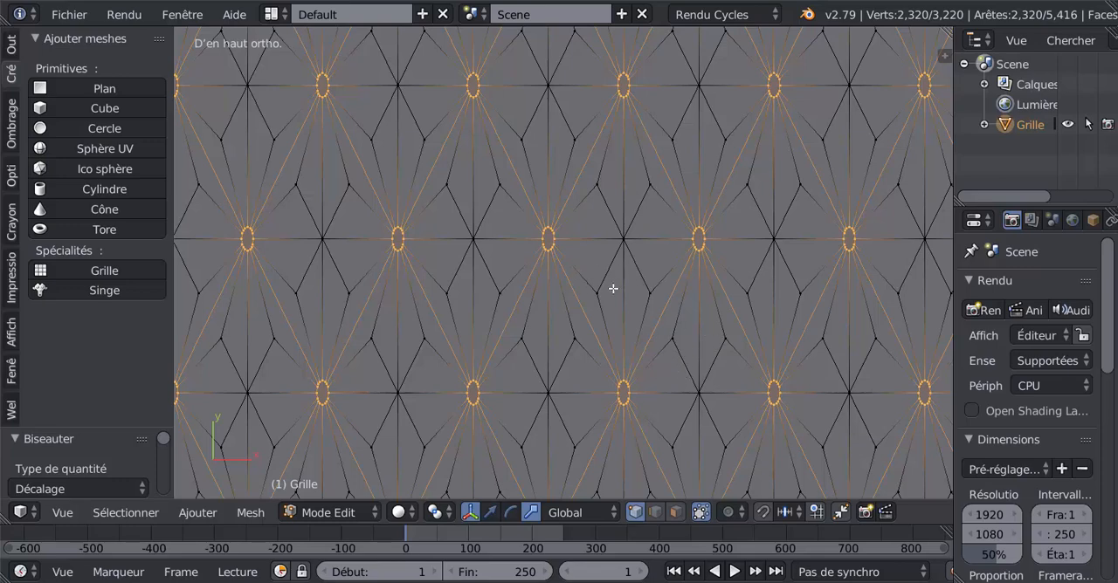
scroll(649, 382, "down", 4)
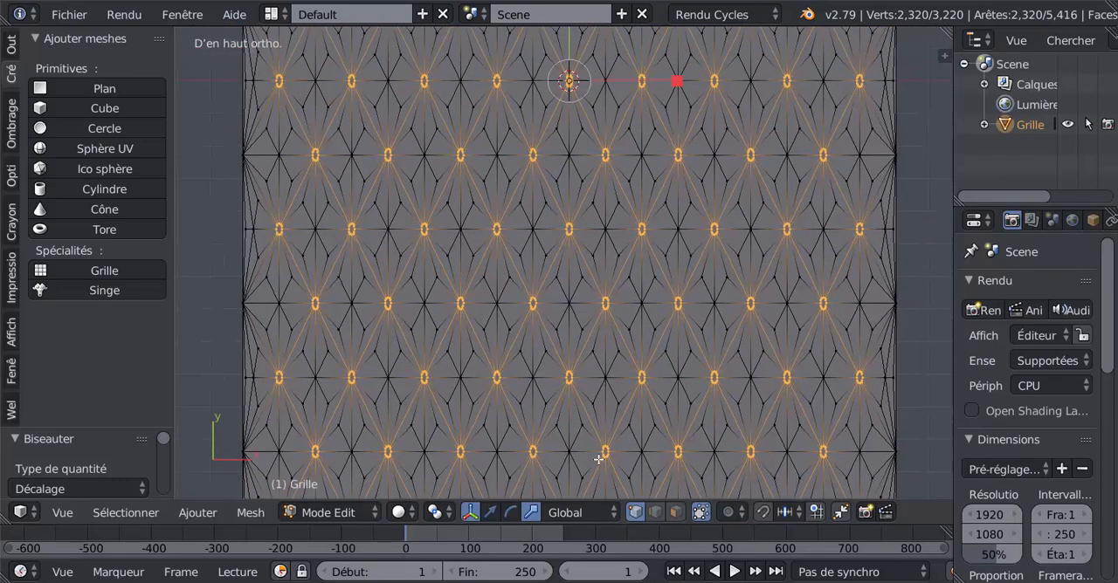
middle_click_drag(644, 216, 666, 426, "shift")
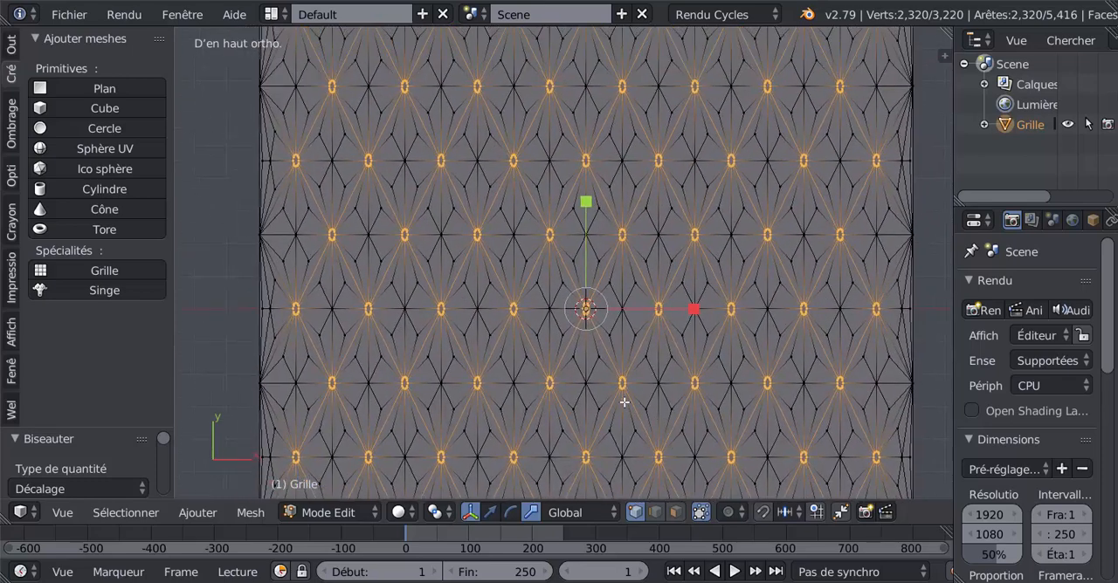
scroll(623, 401, "up", 5)
key("s")
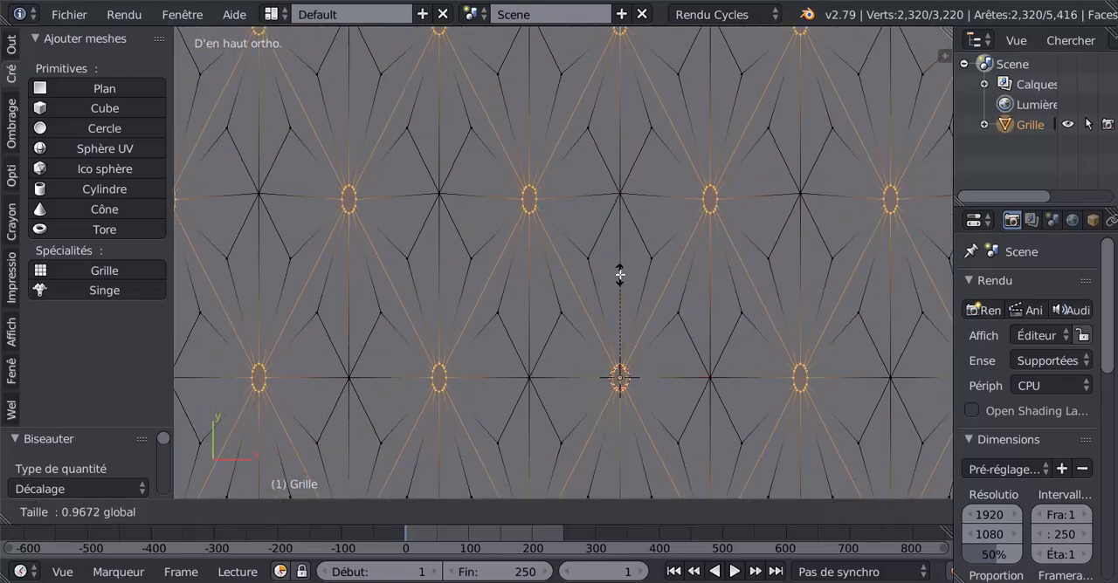
left_click(621, 279)
key("ctrl+z")
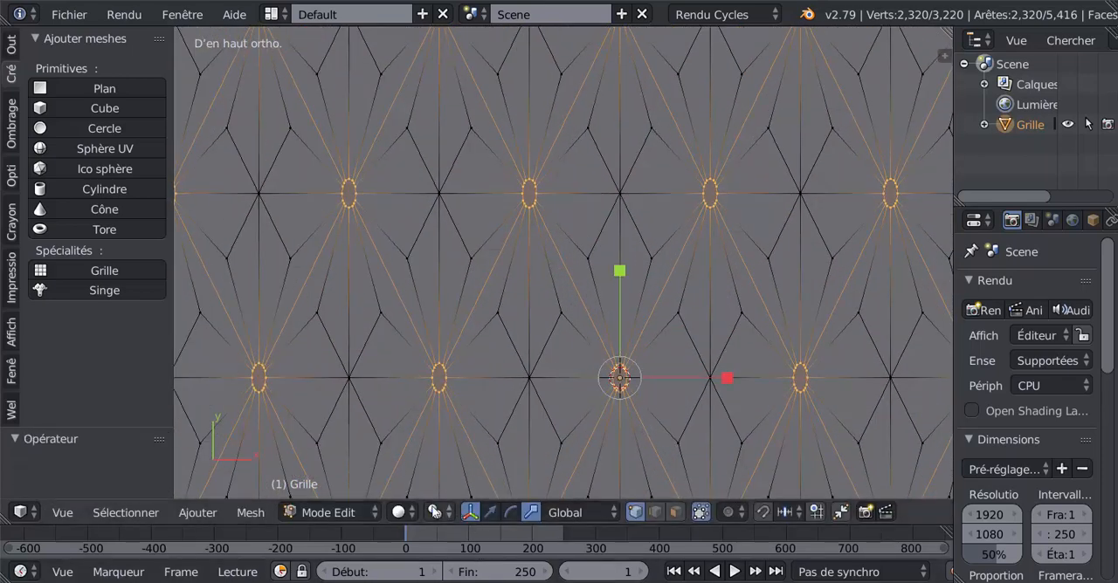
Step: Set the pivot point to individual origins and scale the oval rings along Y by about 0.53 into circles
left_click(433, 513)
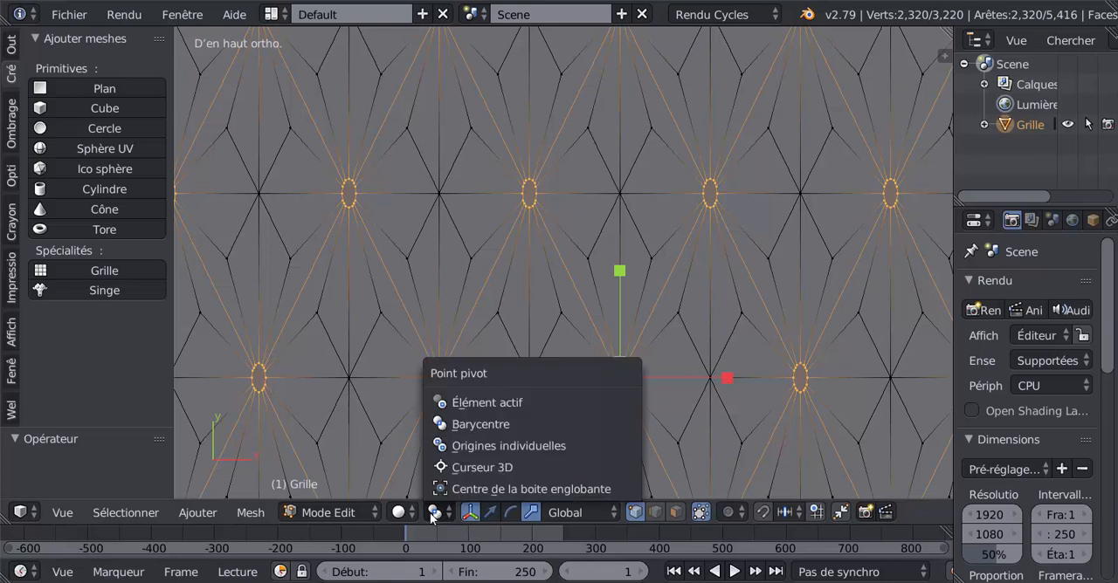
left_click(472, 447)
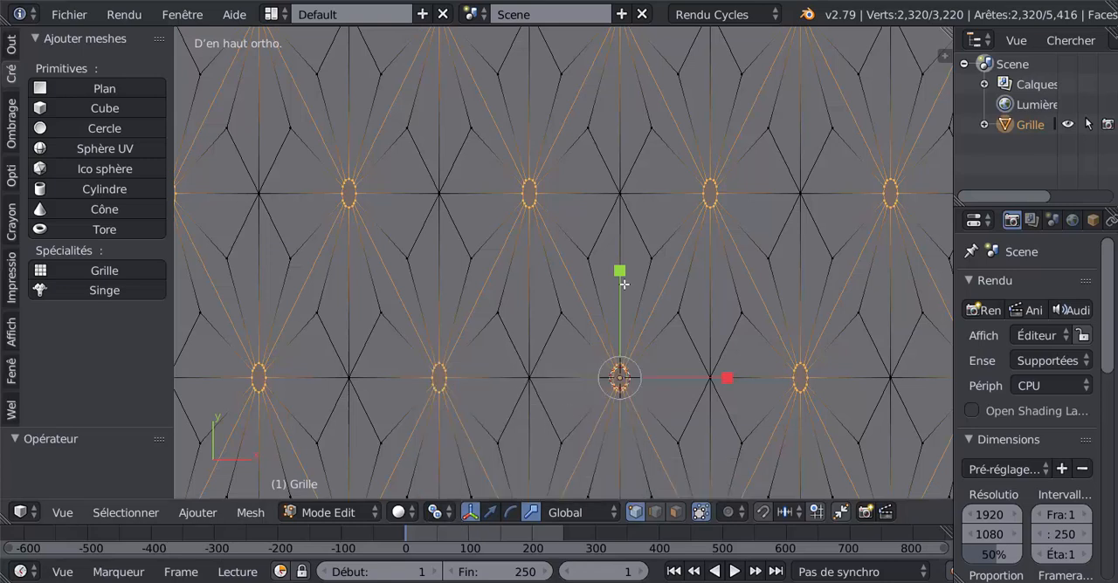
left_click_drag(620, 274, 620, 325)
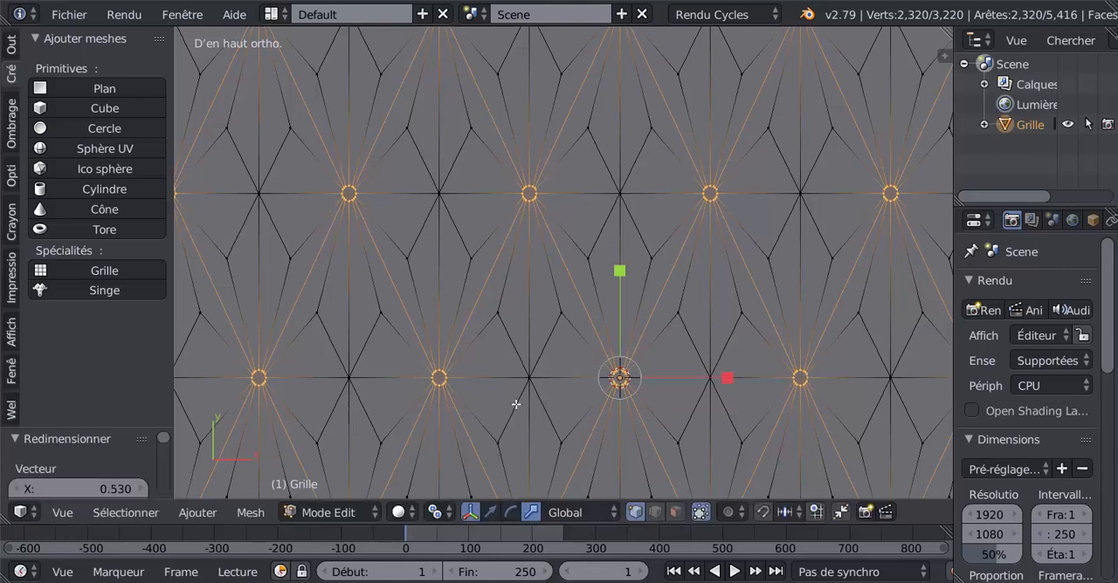
Step: Extrude the circular button faces by about 0.007 and scale them outward by a factor of about 1.55
scroll(514, 405, "down", 5)
scroll(564, 404, "up", 5)
middle_click_drag(717, 394, 705, 362)
key("e")
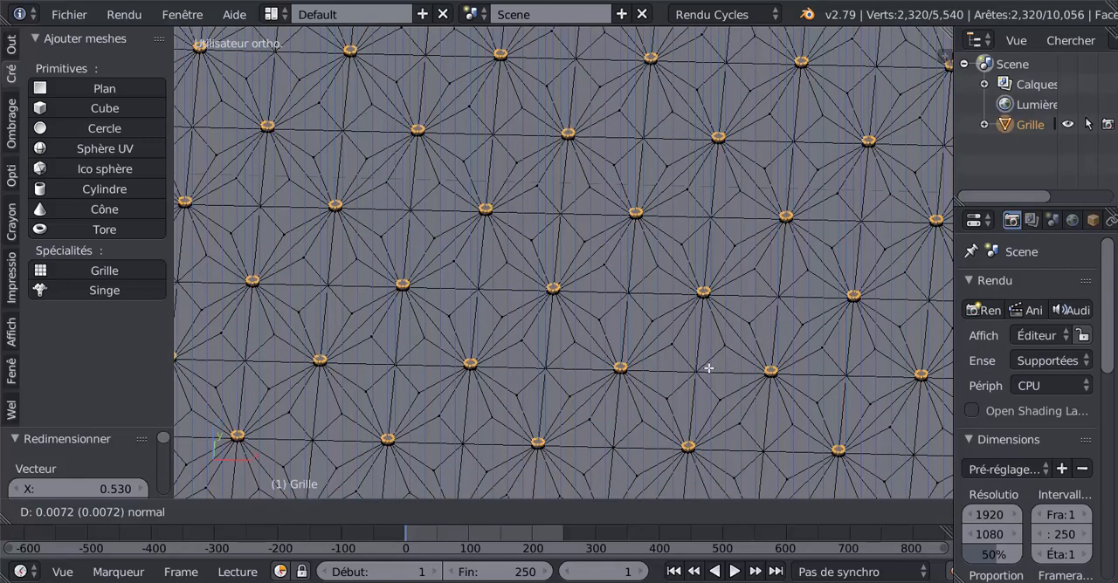
left_click(708, 369)
key("s")
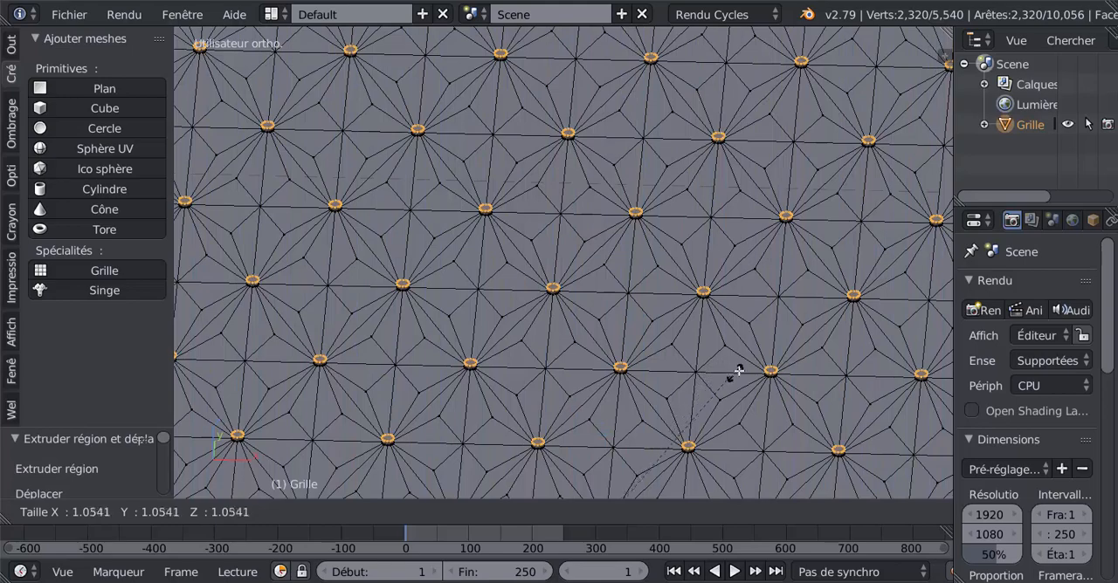
left_click(792, 308)
Step: Extrude the button tops slightly upward again and scale them inward by a factor of about 0.825
middle_click_drag(662, 385, 696, 328)
scroll(647, 315, "up", 3)
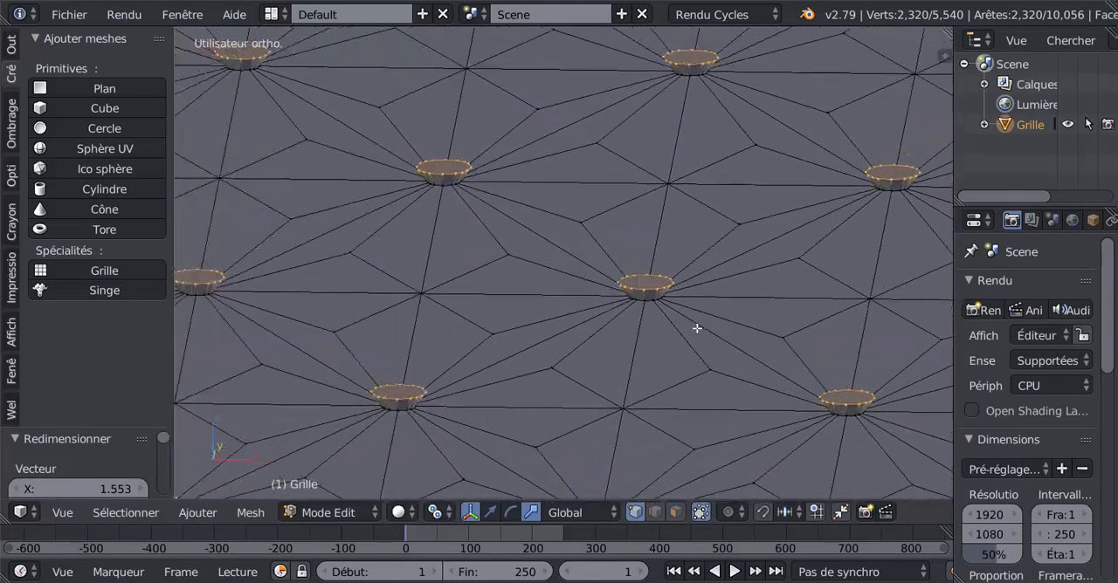
key("e")
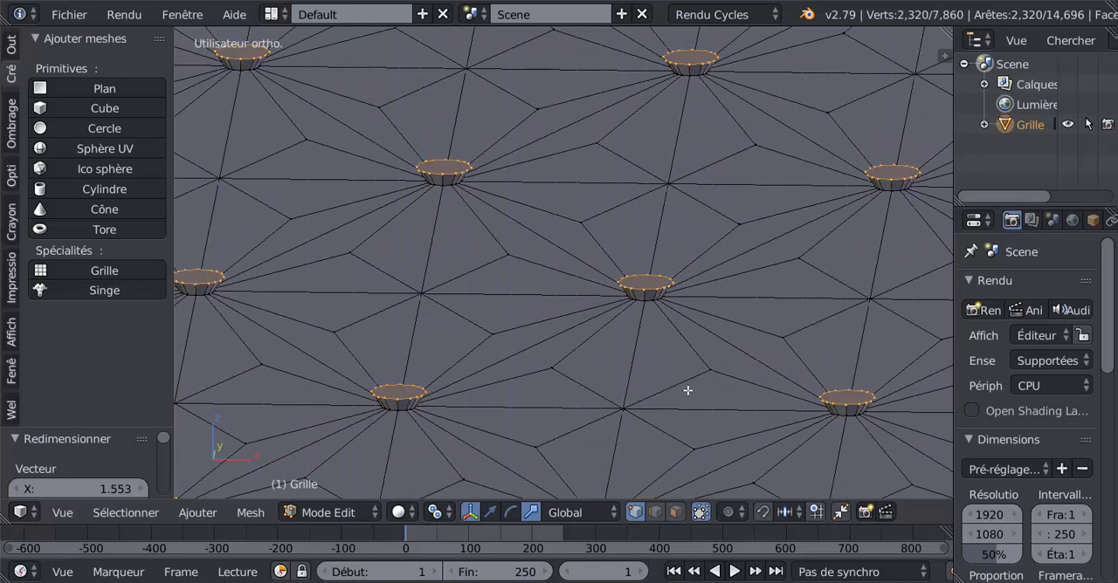
left_click(688, 381)
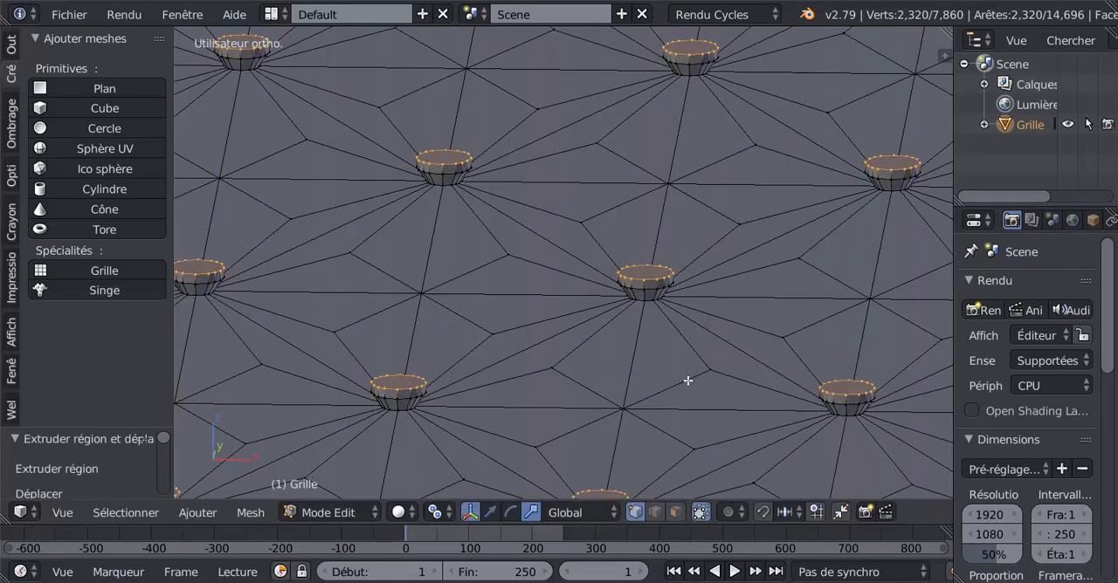
key("s")
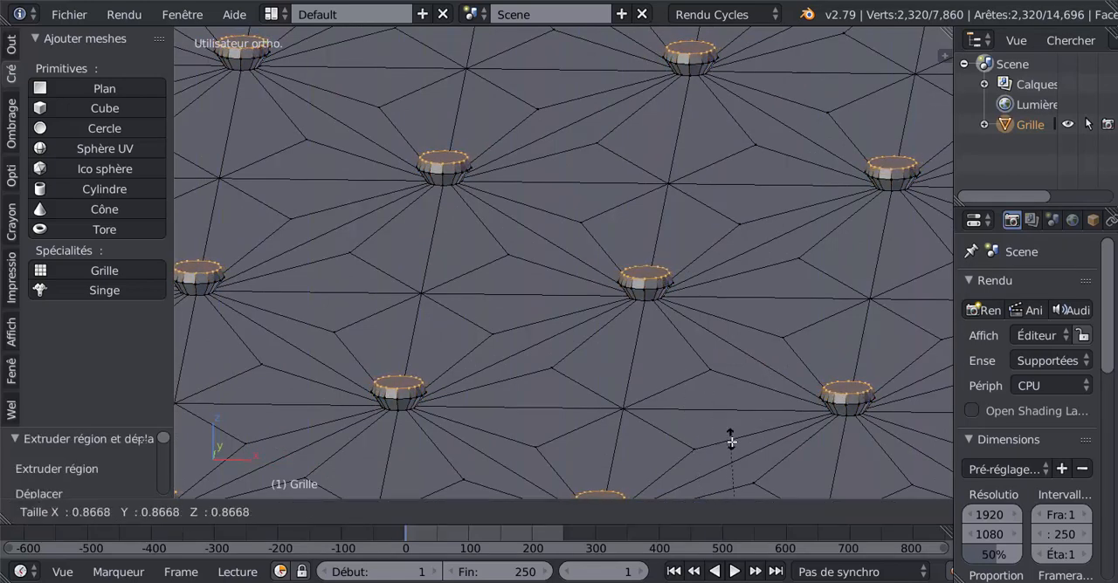
left_click(738, 457)
Step: Widen the properties and outliner area beside the 3D view
scroll(686, 384, "down", 3)
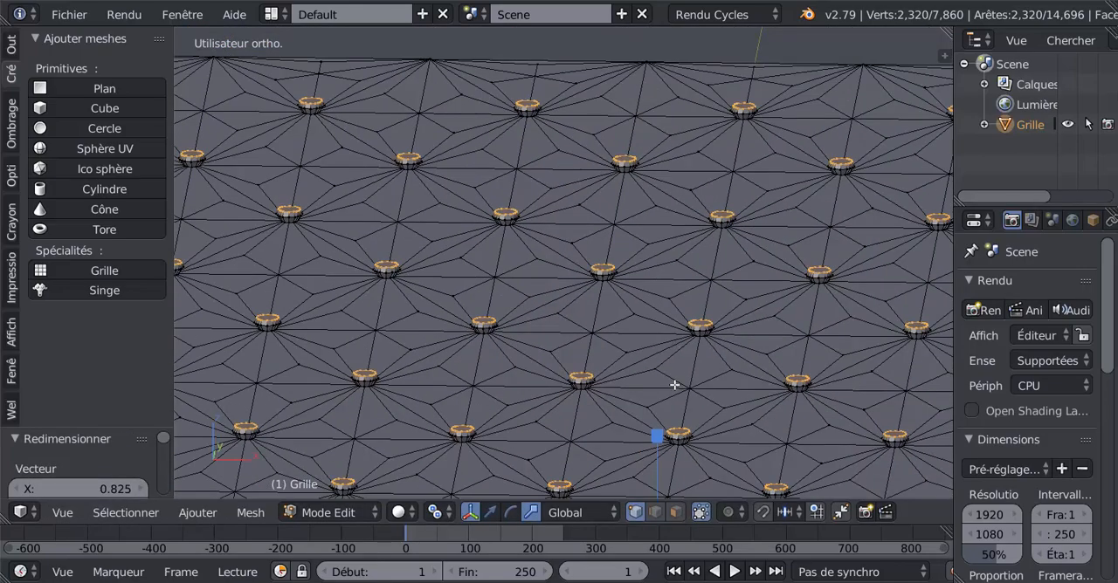
scroll(673, 385, "up", 2)
middle_click_drag(671, 368, 667, 361)
middle_click_drag(674, 418, 621, 392, "shift")
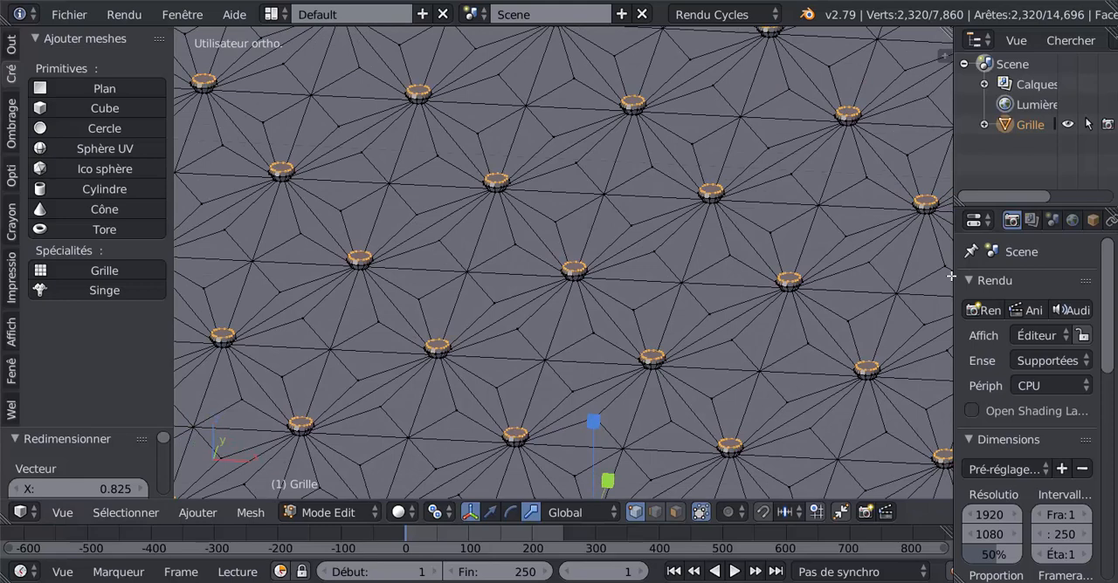
left_click_drag(952, 277, 883, 288)
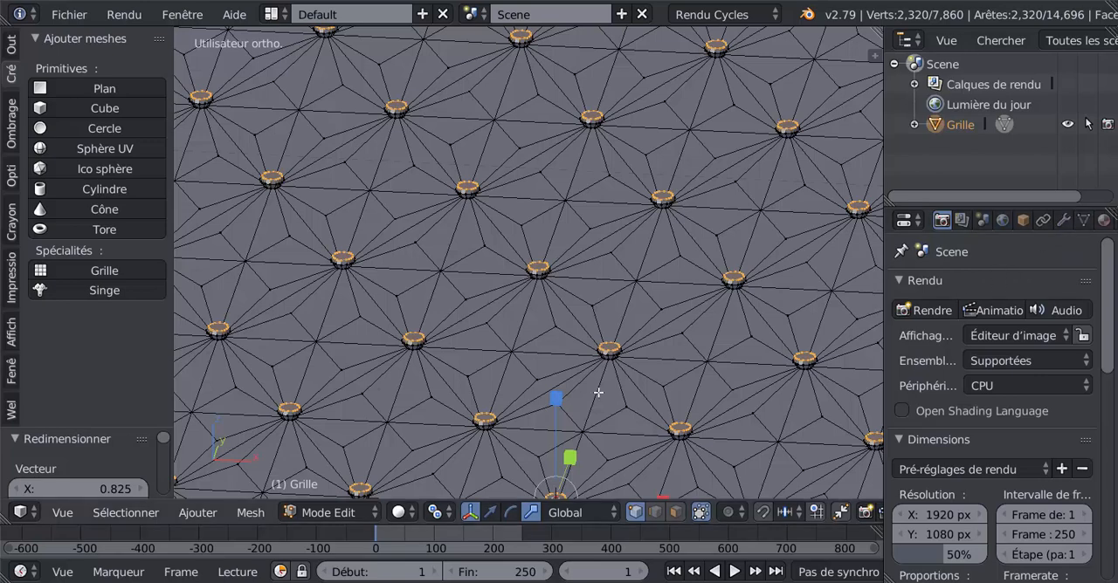
Step: Grow the selection to cover the entire buttons and move them slightly down along Z with the translate manipulator
key("ctrl+KP_Add")
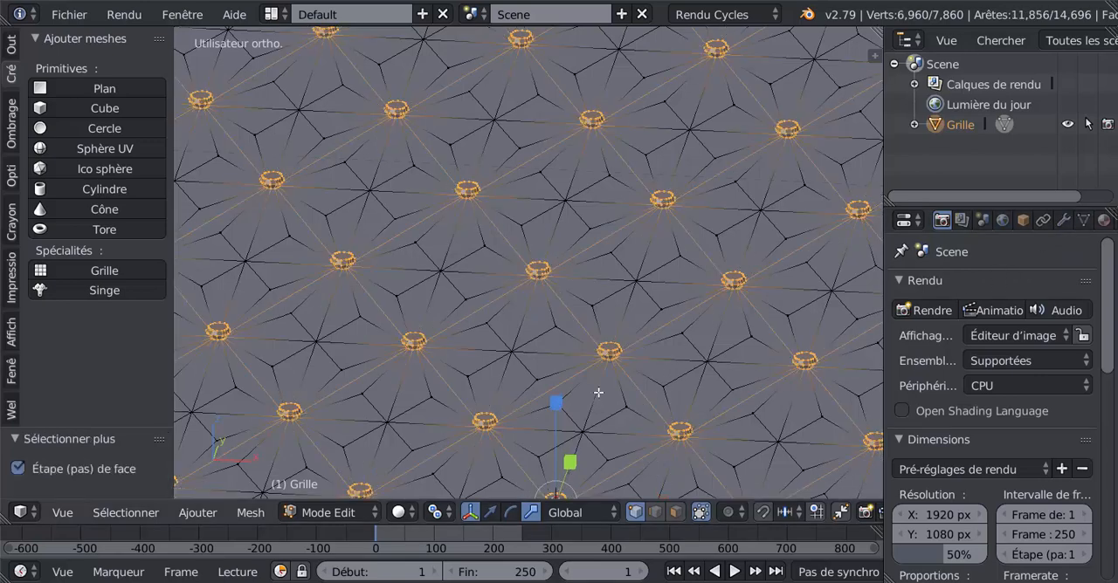
scroll(598, 393, "down", 5)
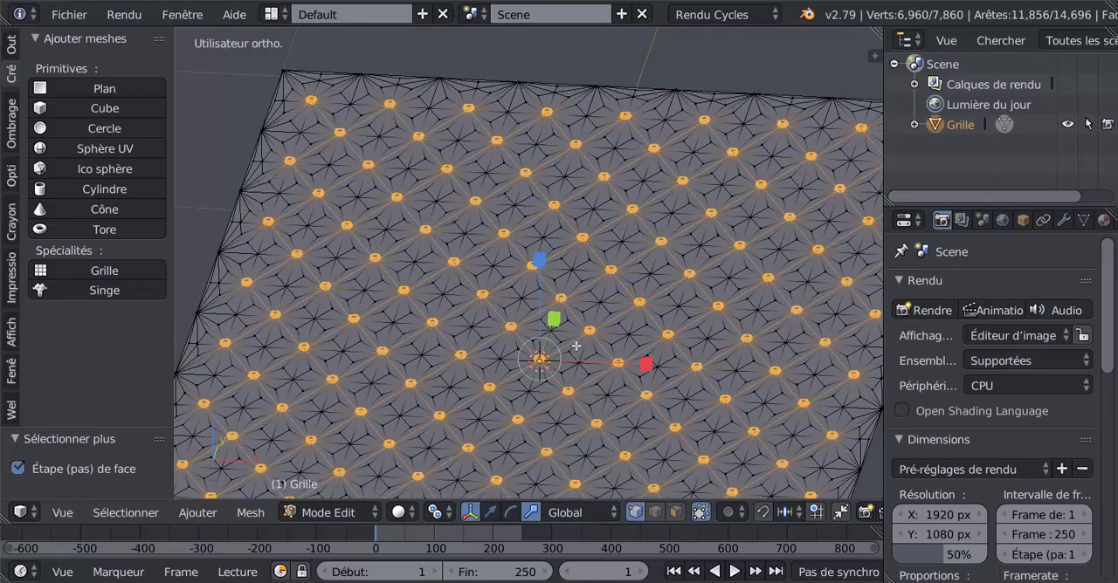
left_click(491, 513)
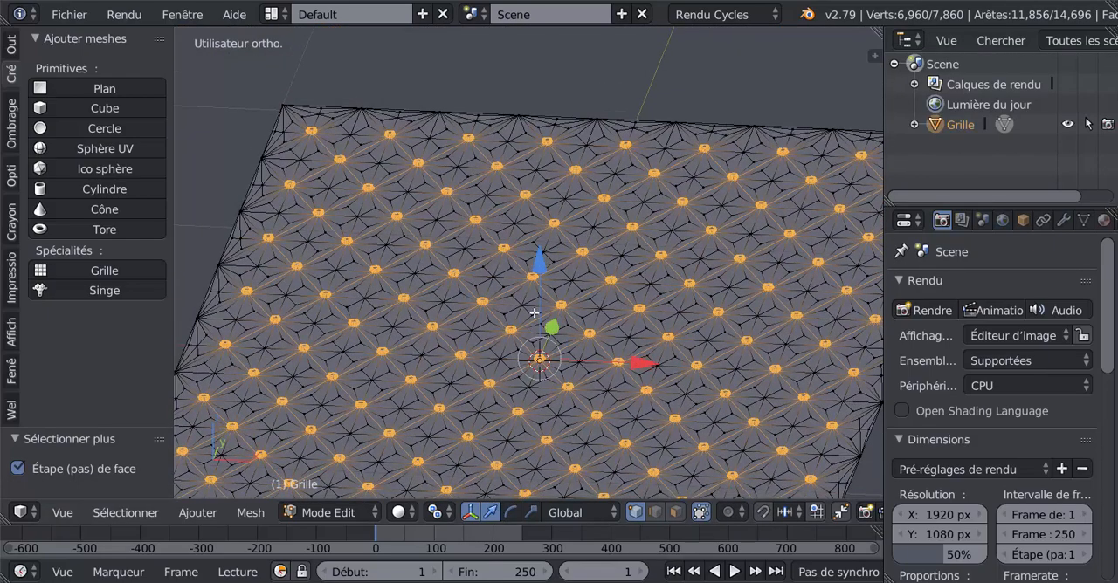
left_click_drag(543, 269, 545, 281)
Step: In Object Mode, add a Subdivision Surface modifier to the grid and set its view subdivisions to 2
key("Tab")
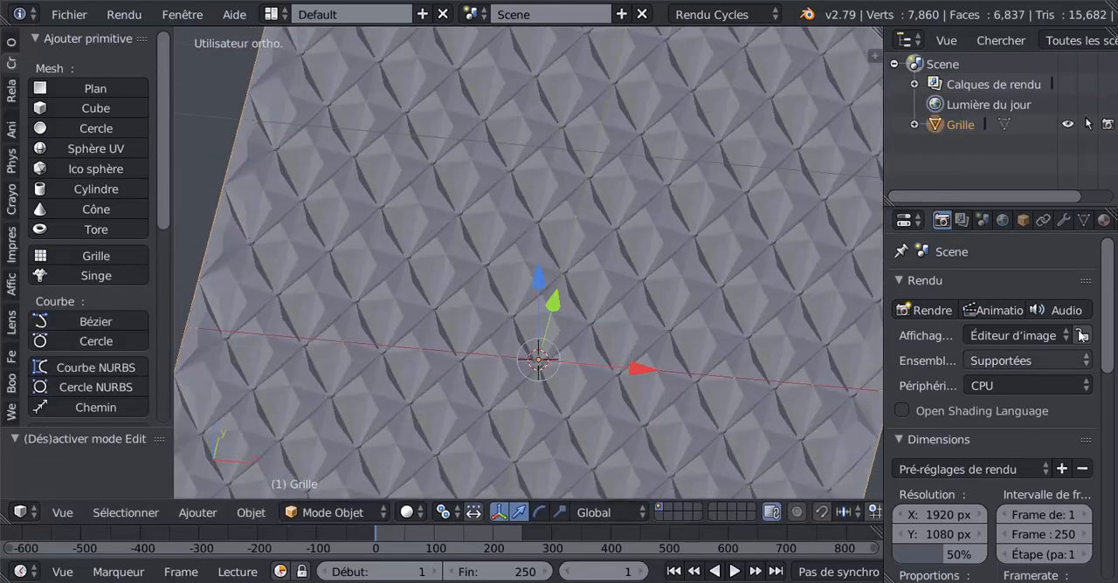
left_click(1062, 220)
left_click(1019, 288)
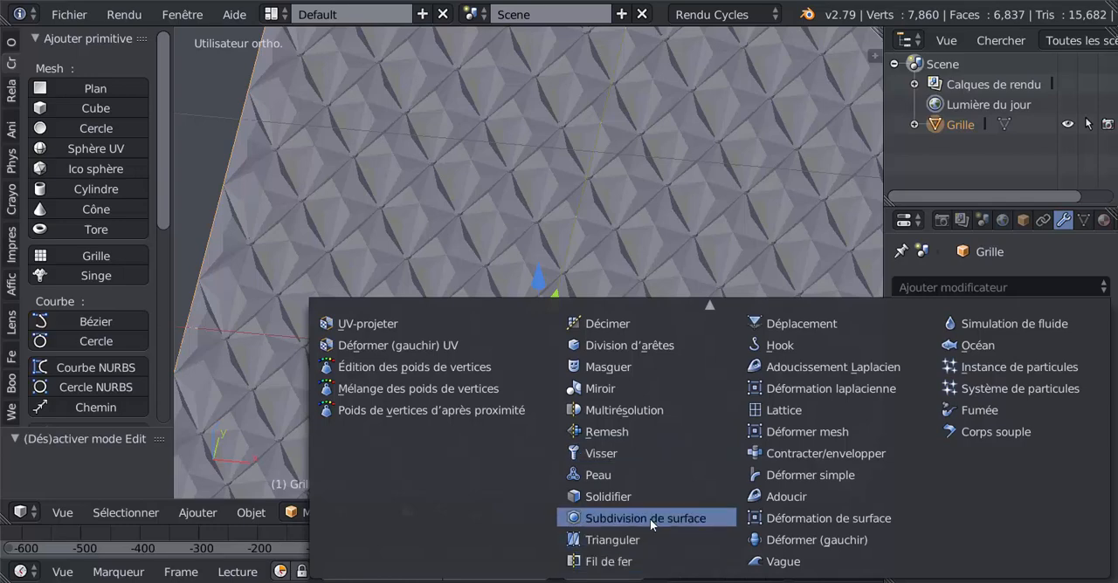
left_click(650, 519)
left_click(988, 419)
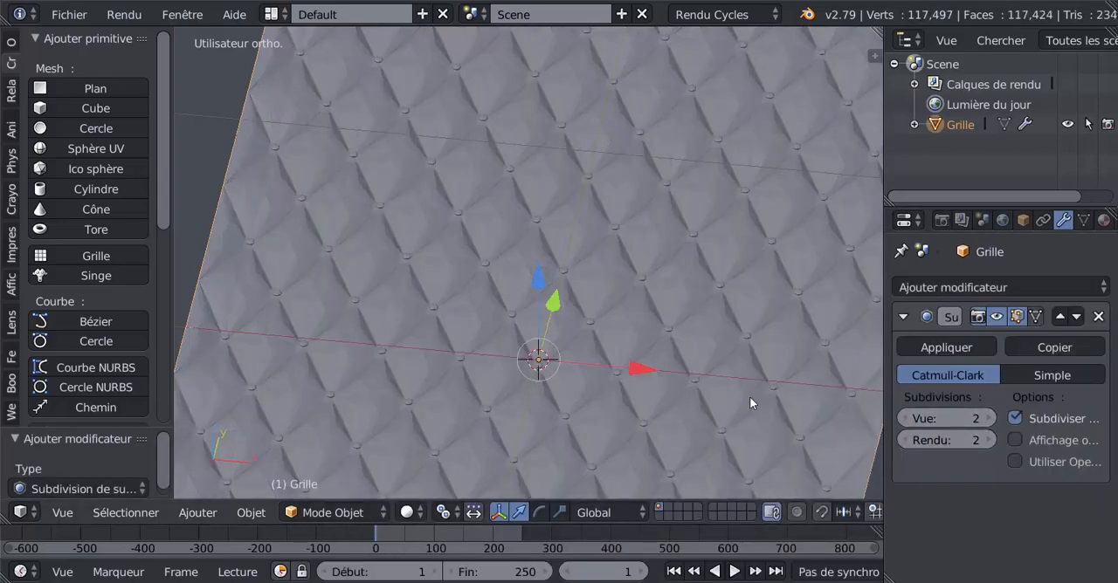
Step: Apply smooth shading to the quilted grid in Object Mode
middle_click_drag(722, 402, 693, 386)
key("Tab")
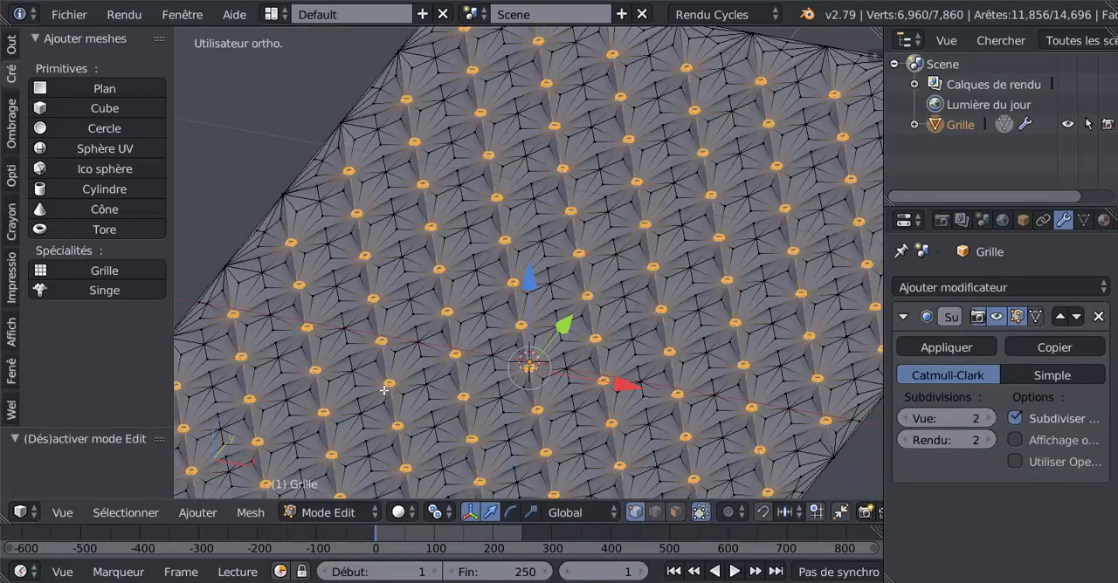
scroll(386, 393, "up", 3)
key("Tab")
left_click(11, 44)
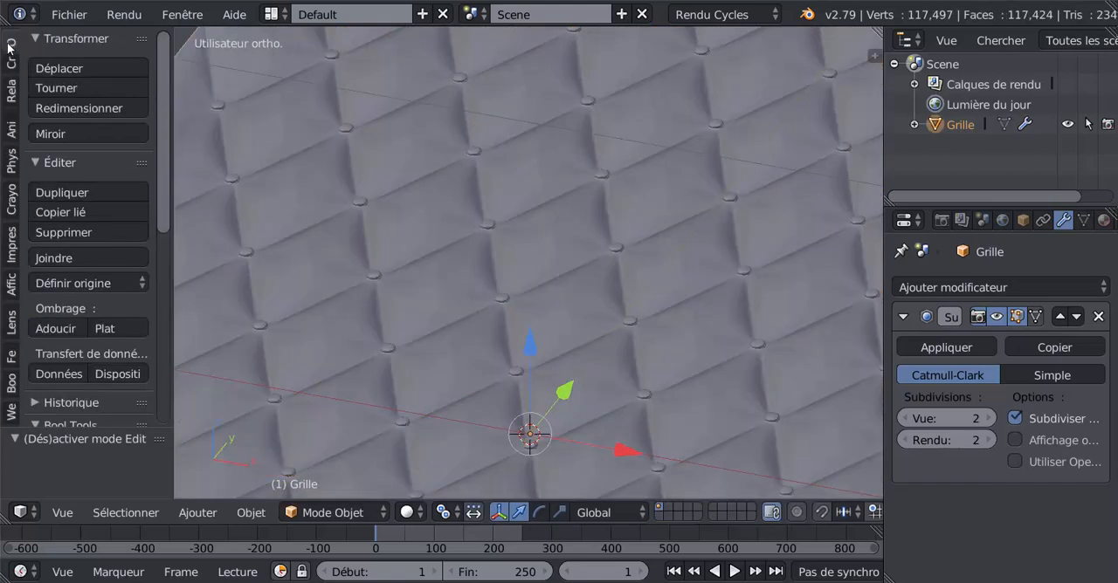
left_click(65, 330)
Step: Examine the smoothed quilted surface and its buttons from a distance and up close
scroll(551, 279, "down", 4)
key("Tab")
key("Tab")
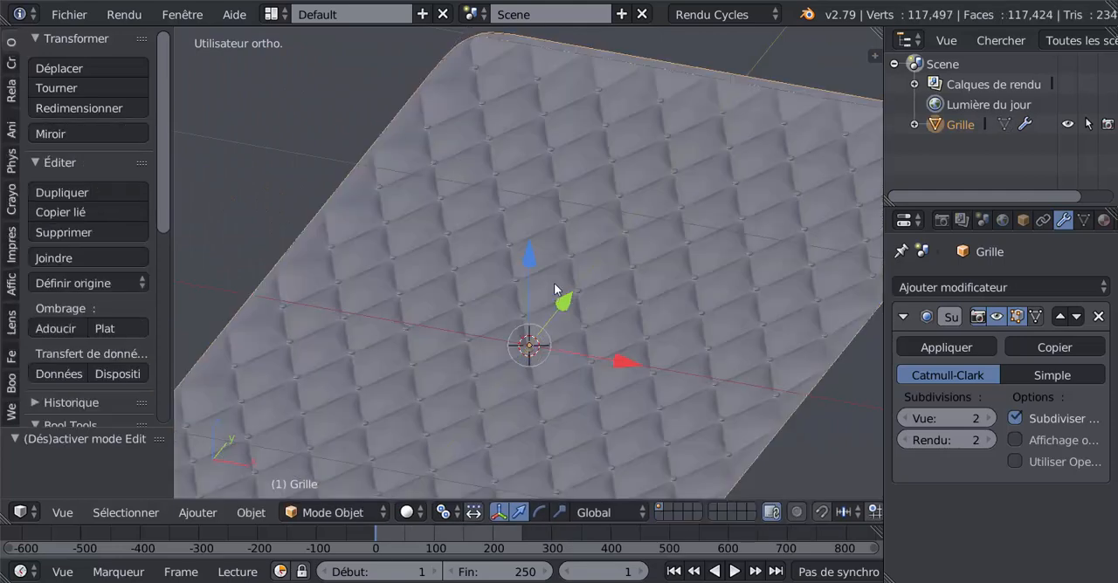
mouse_move(555, 286)
middle_mouse_down()
mouse_move(560, 381)
mouse_move(573, 349)
mouse_move(548, 372)
middle_mouse_up()
scroll(573, 343, "up", 4)
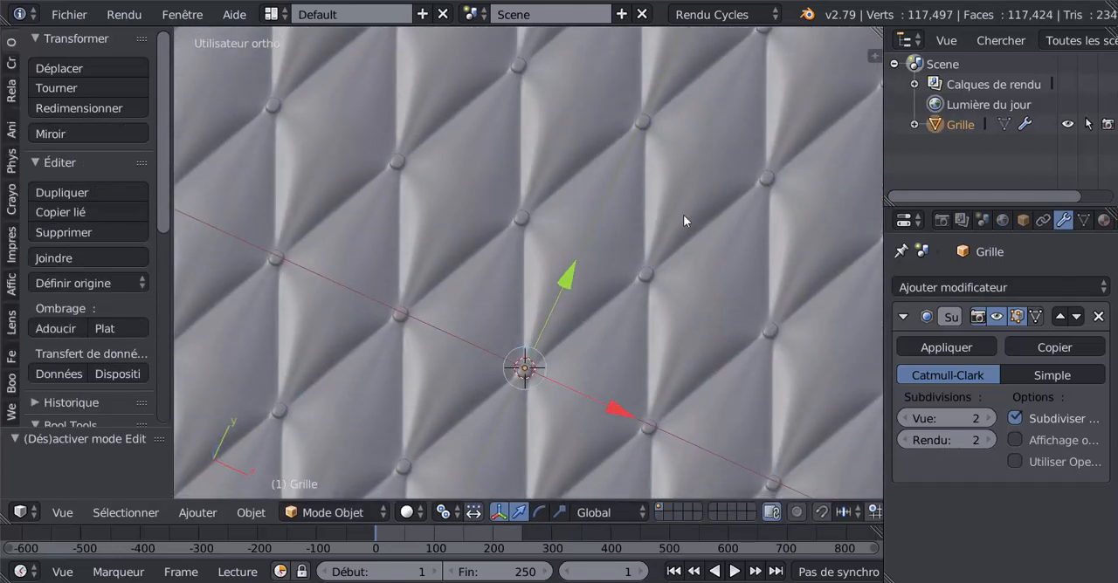
middle_click_drag(557, 147, 558, 282)
key("Tab")
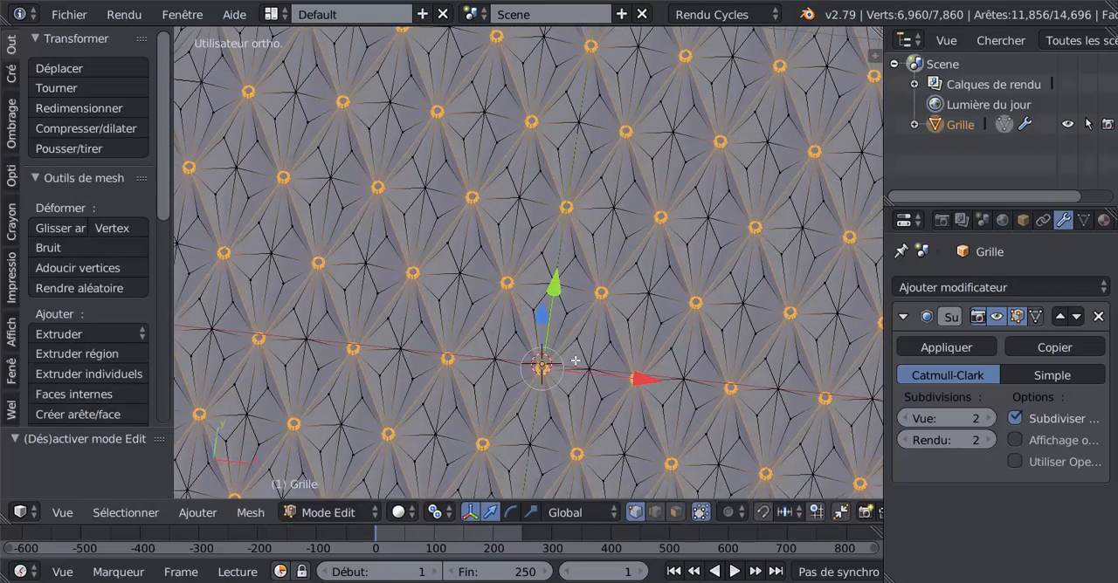
scroll(576, 361, "up", 4)
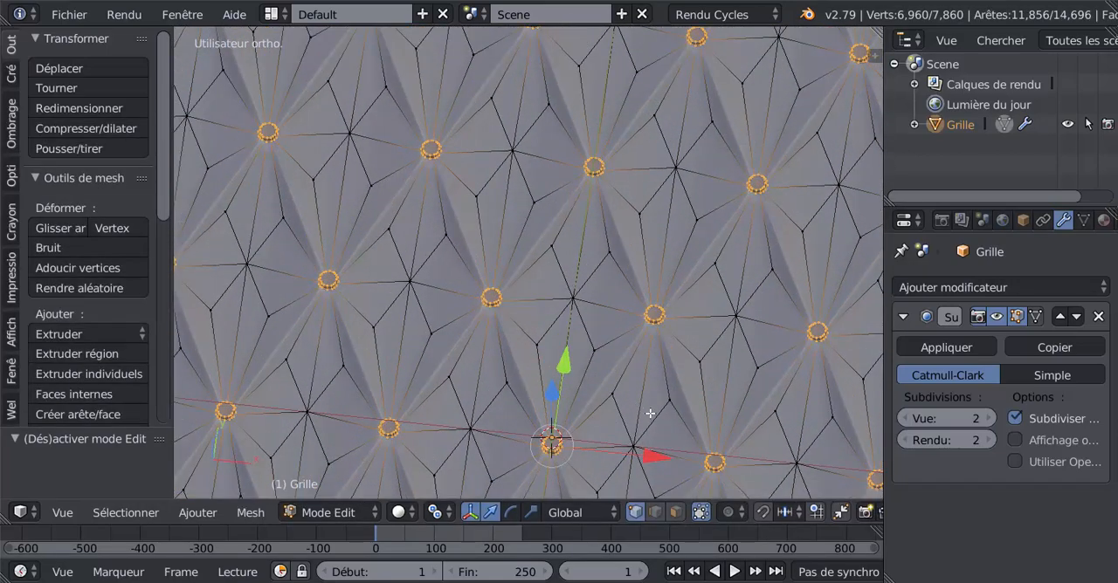
key("s")
key("Escape")
scroll(693, 365, "down", 4)
middle_click_drag(683, 362, 713, 339)
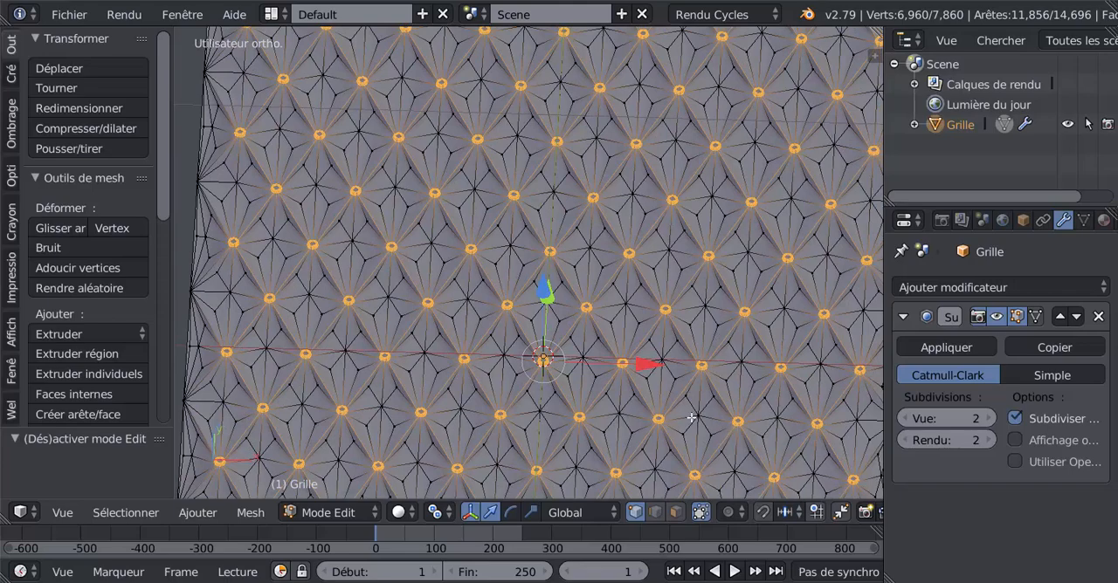
scroll(646, 406, "up", 5)
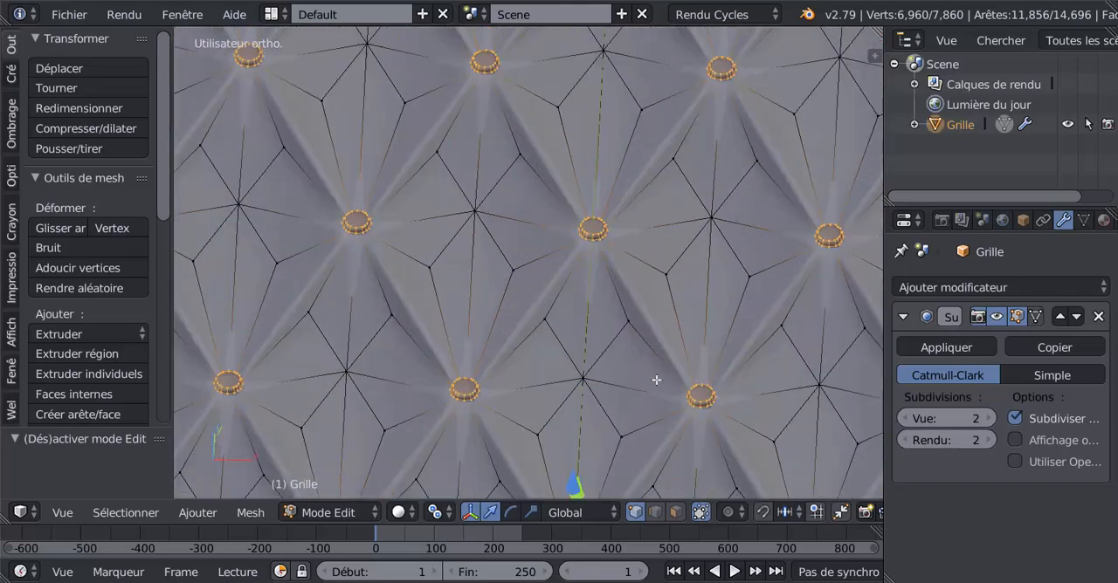
key("s")
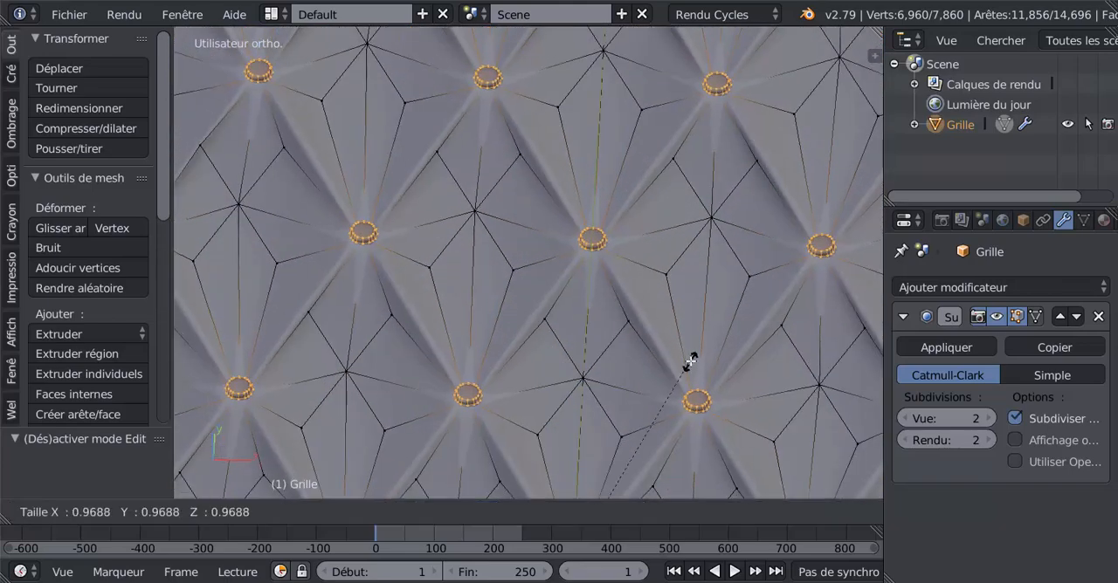
left_click(659, 352)
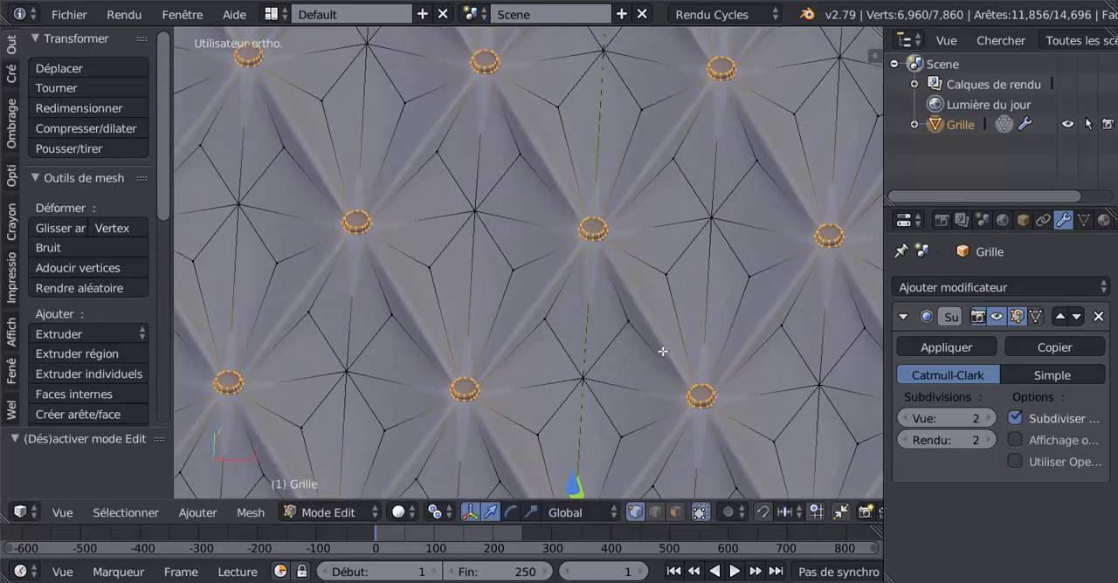
Step: Shrink the selection to just the buttons, scale them up about 1.6 times, and return to Object Mode
scroll(661, 346, "up", 2)
key("ctrl+KP_Subtract")
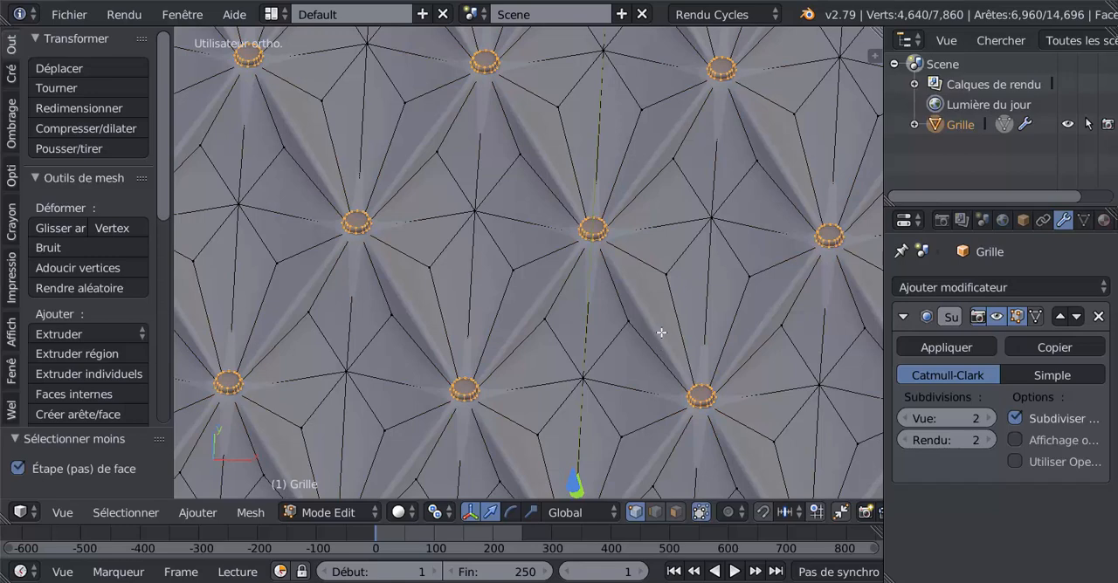
key("s")
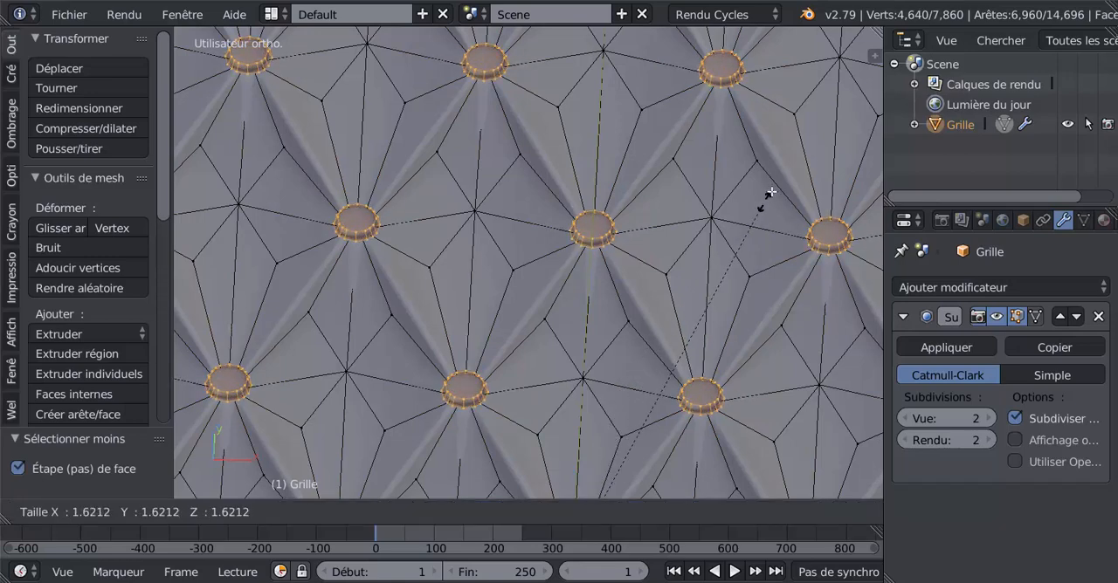
left_click(778, 179)
key("Tab")
middle_click_drag(773, 183, 549, 314)
scroll(550, 313, "up", 2)
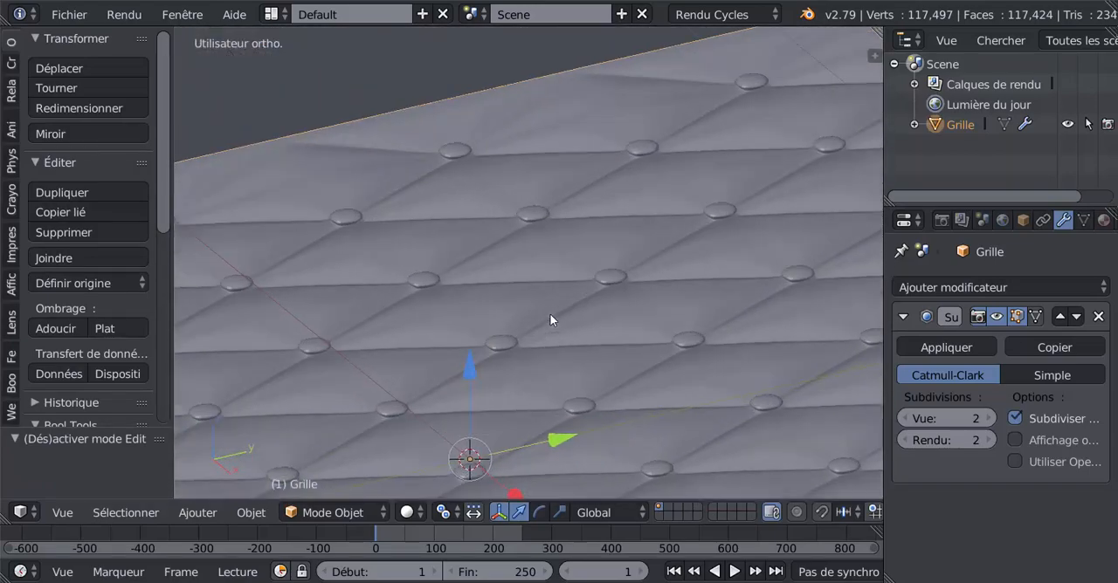
Step: In Edit Mode, stretch the selected buttons along Z with the scale manipulator to make them rounder, and return to Object Mode
key("Tab")
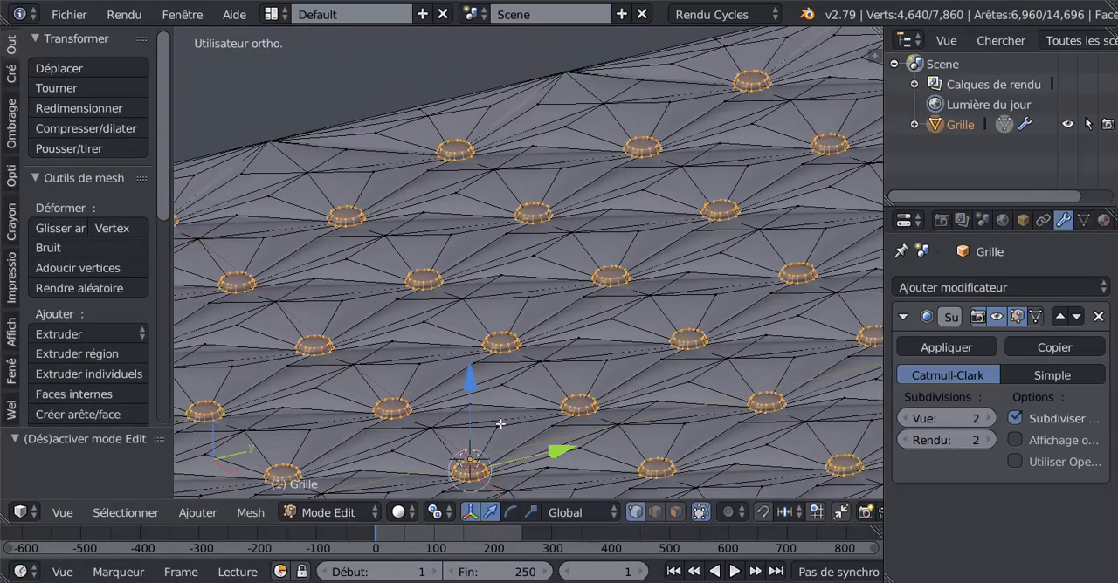
left_click(531, 513)
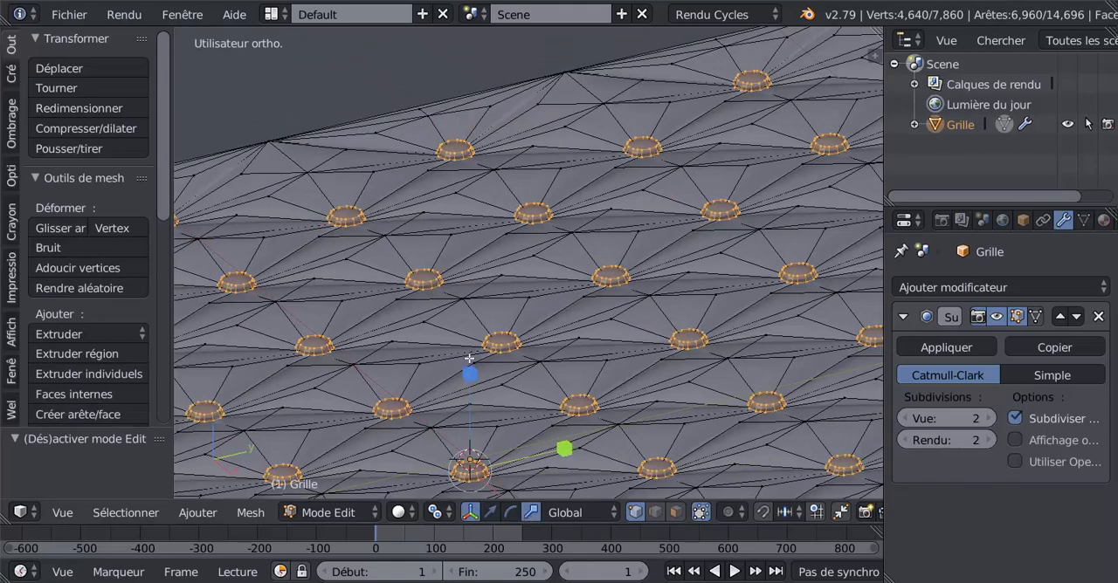
left_click_drag(470, 373, 475, 239)
key("Tab")
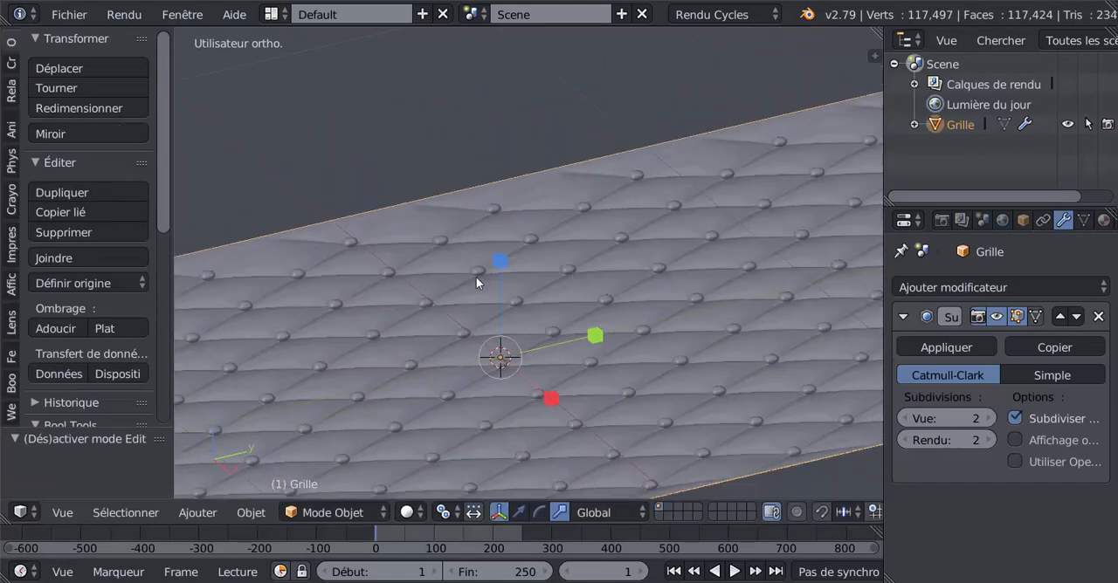
Step: Examine the quilted surface and its enlarged, raised buttons from several angles, both up close and from a distance
middle_click_drag(476, 277, 557, 352)
scroll(568, 295, "down", 5)
scroll(561, 350, "up", 4)
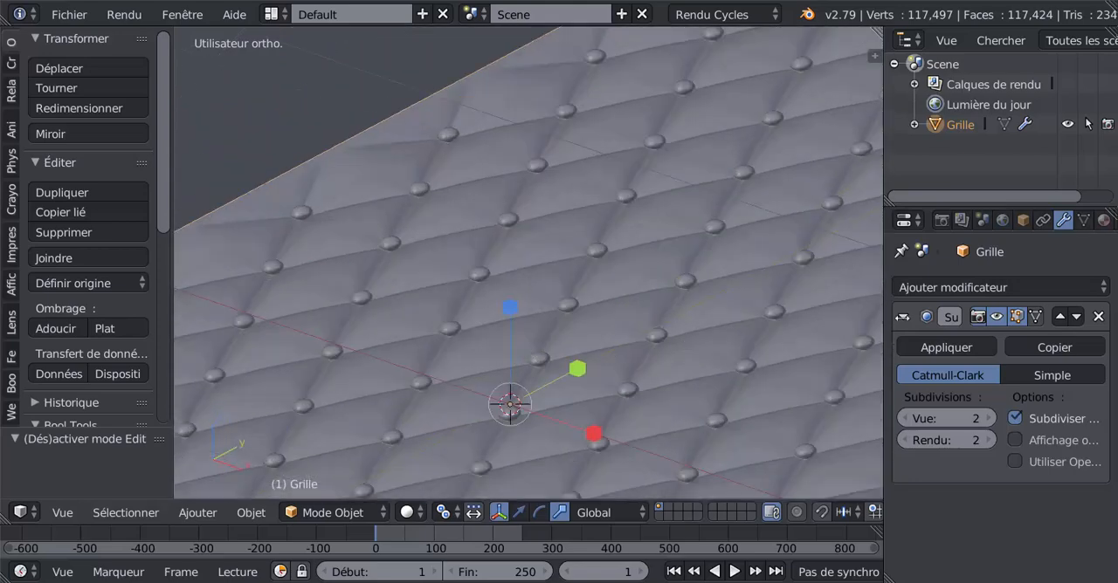
scroll(738, 339, "down", 4)
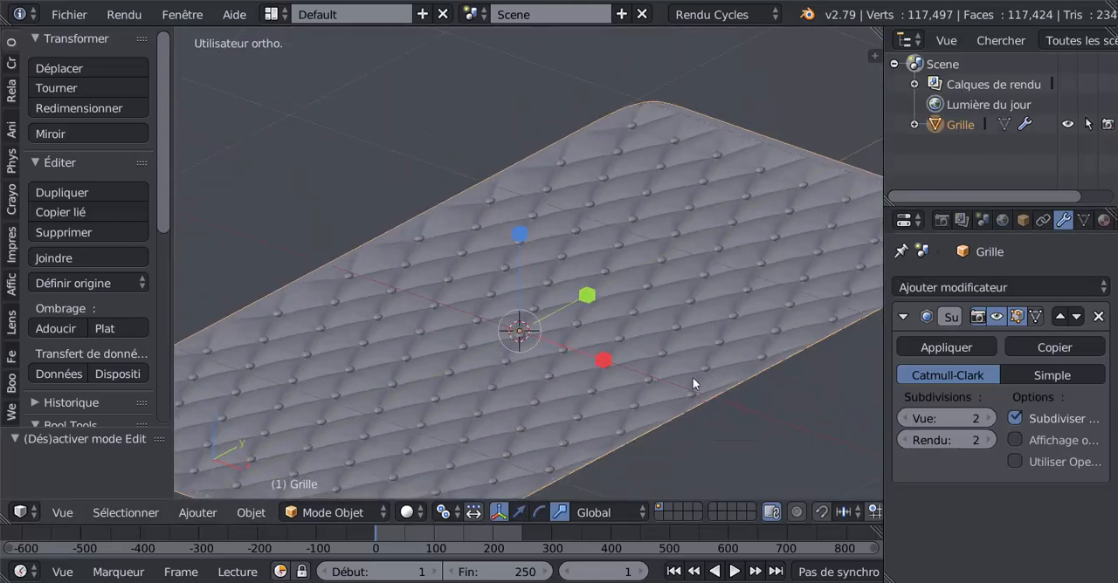
middle_click_drag(599, 387, 652, 389)
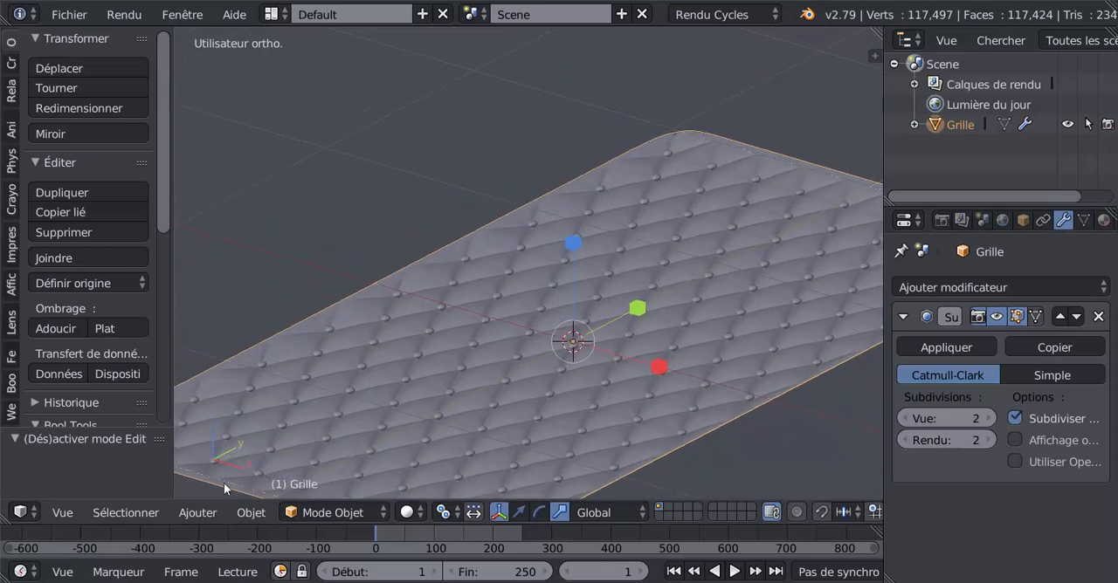
middle_click_drag(224, 483, 510, 420)
scroll(515, 411, "up", 6)
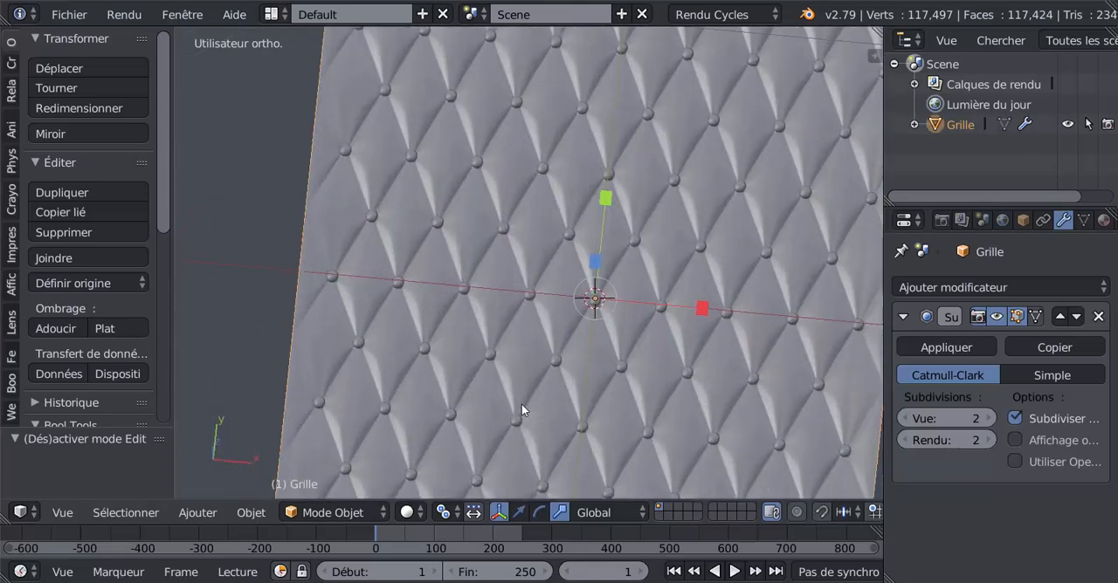
scroll(522, 398, "down", 2)
middle_click_drag(578, 376, 544, 339)
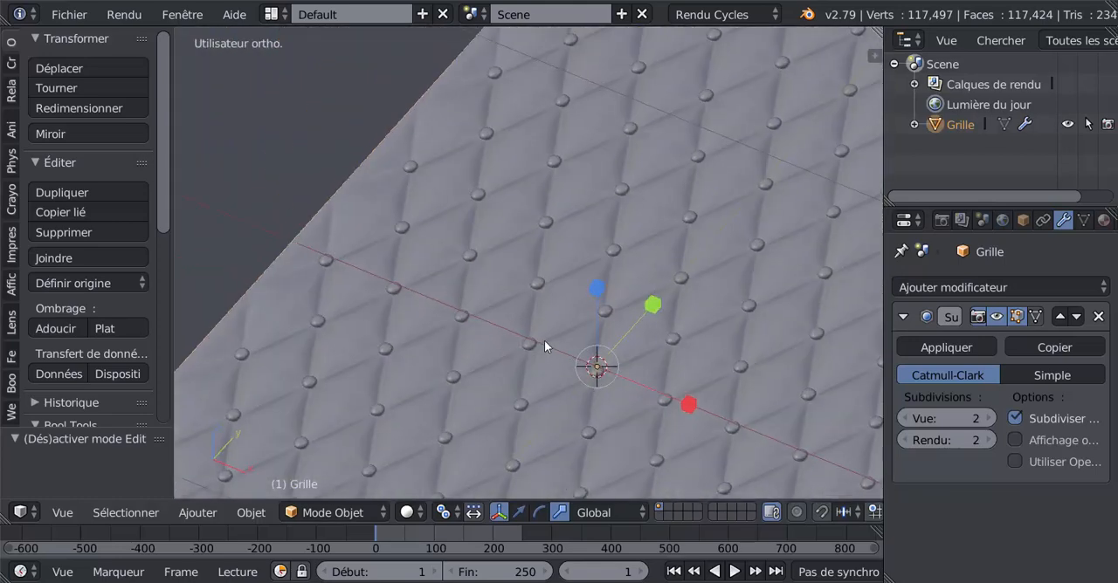
scroll(544, 340, "down", 3)
middle_click_drag(644, 391, 633, 365)
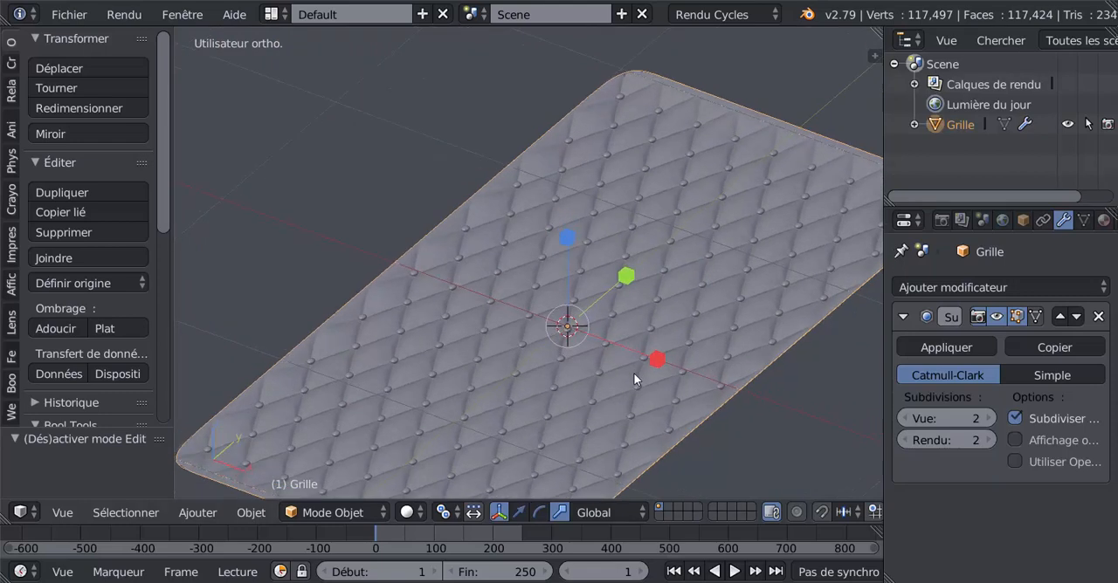
scroll(633, 373, "up", 3)
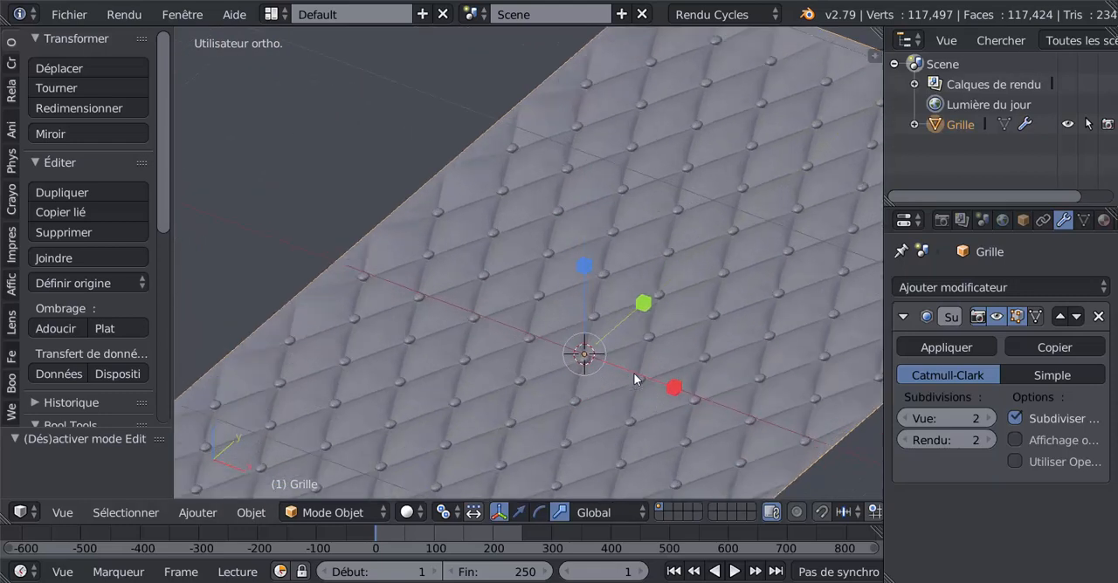